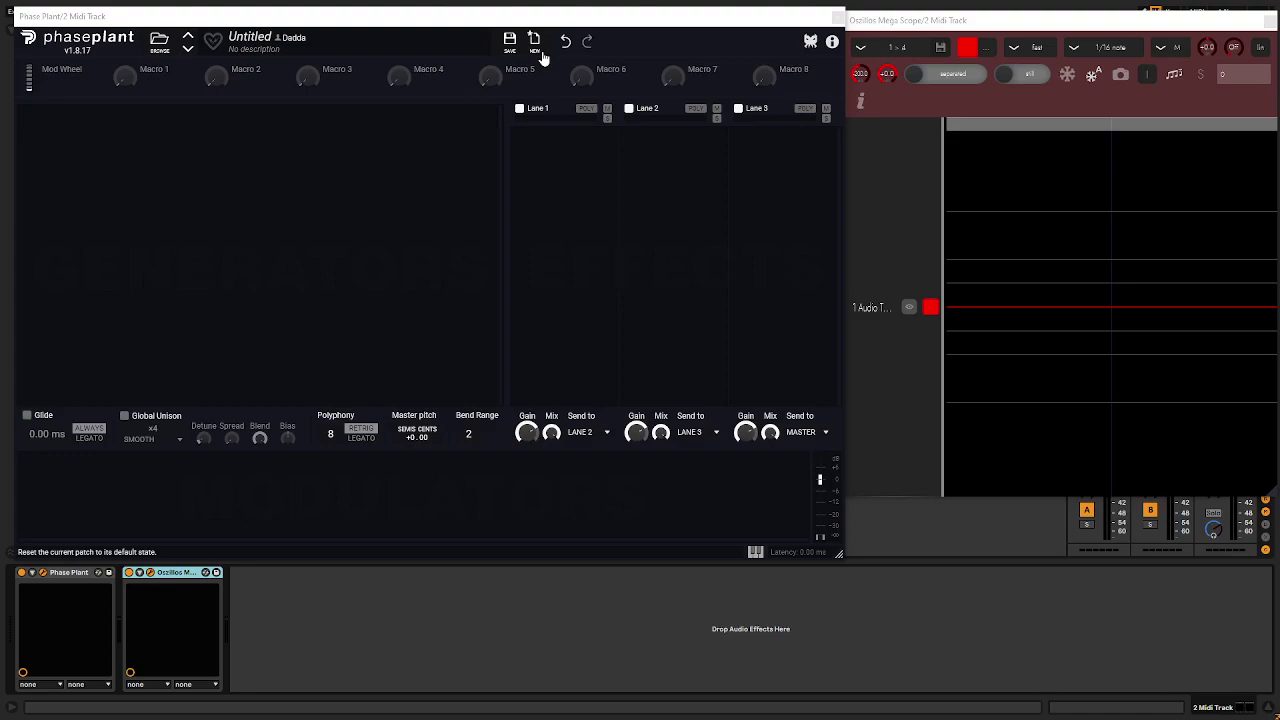
# - Add a Wavetable generator with the default wavetable and play it to audition the sound
pyautogui.click(297, 148)
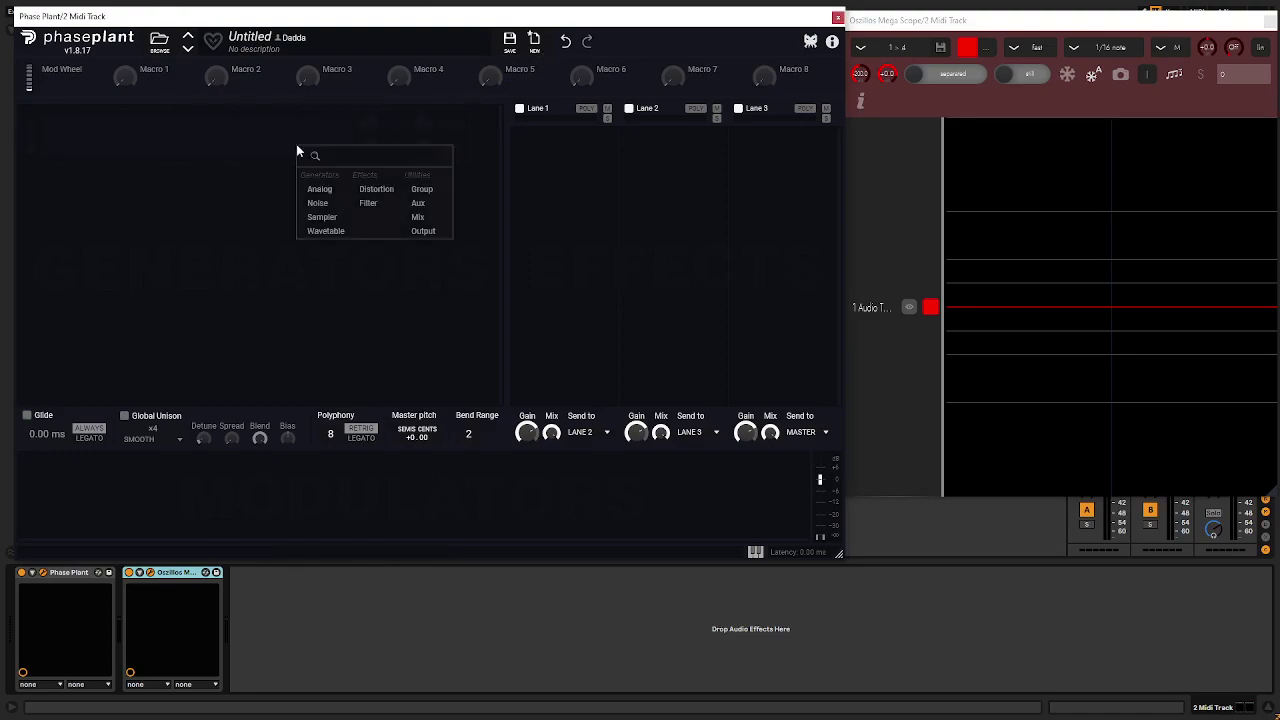
pyautogui.click(326, 232)
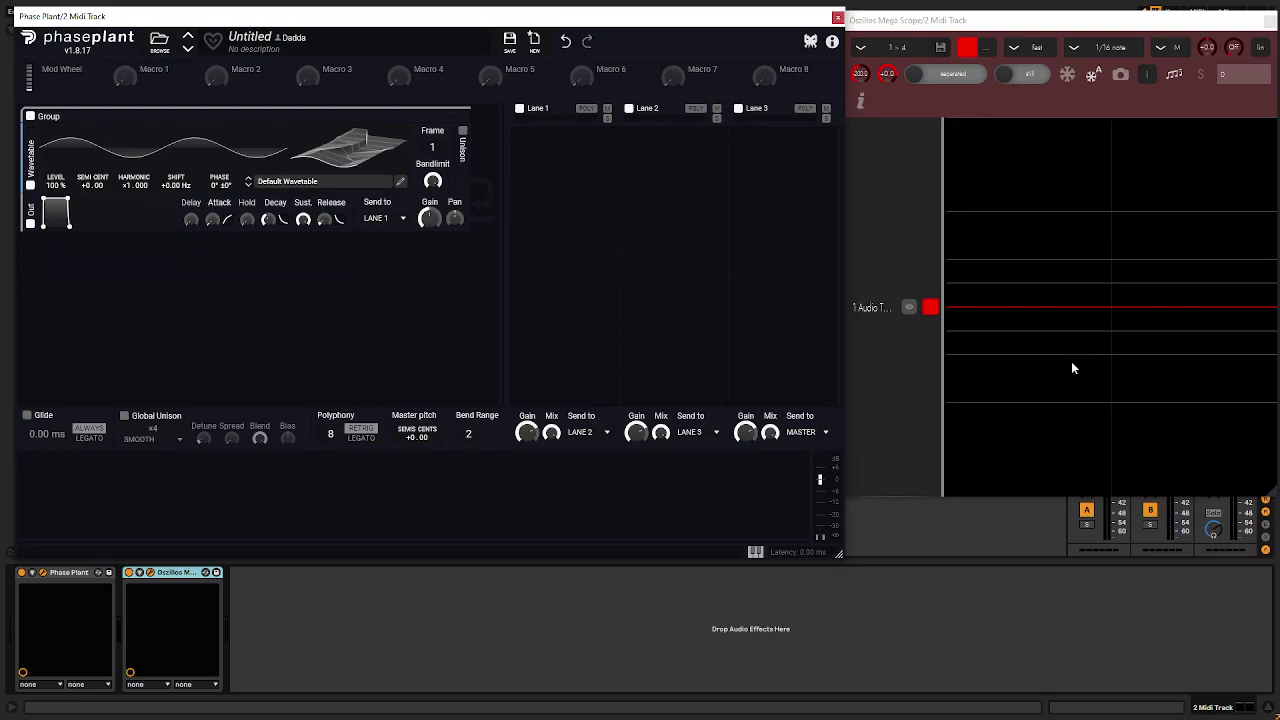
pyautogui.press('space')
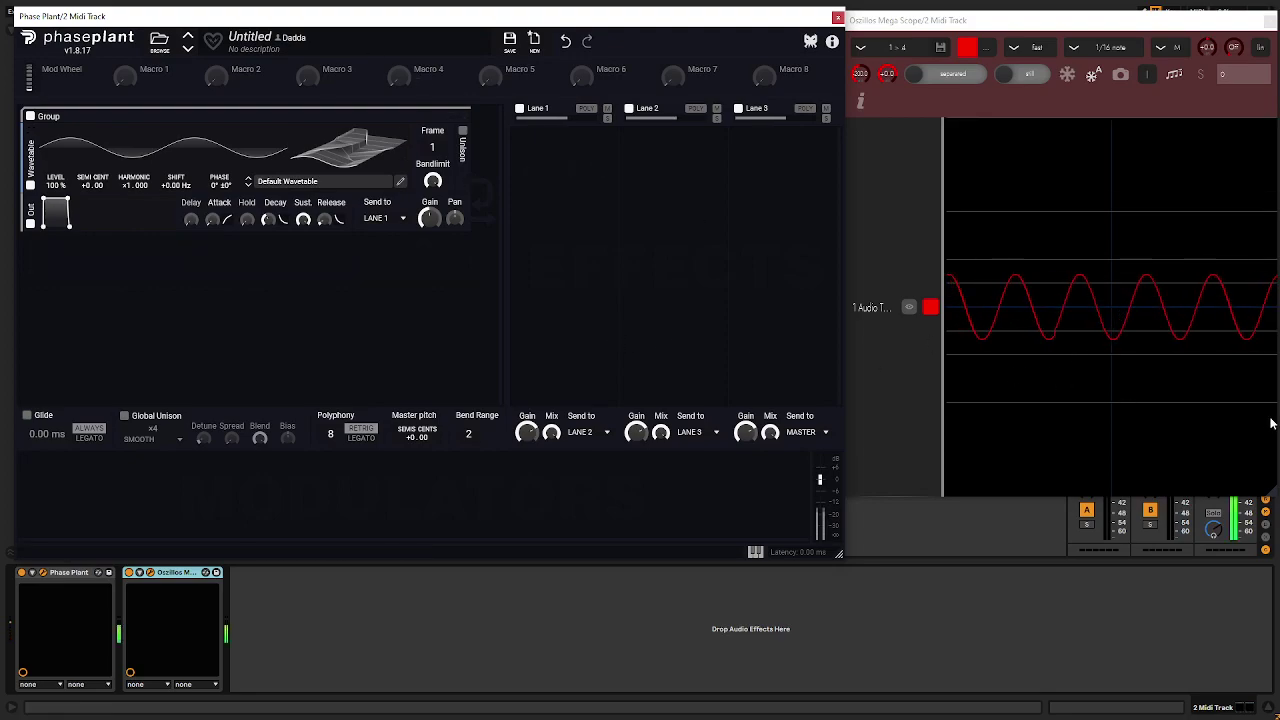
pyautogui.moveTo(432, 147); pyautogui.dragTo(345, 158)
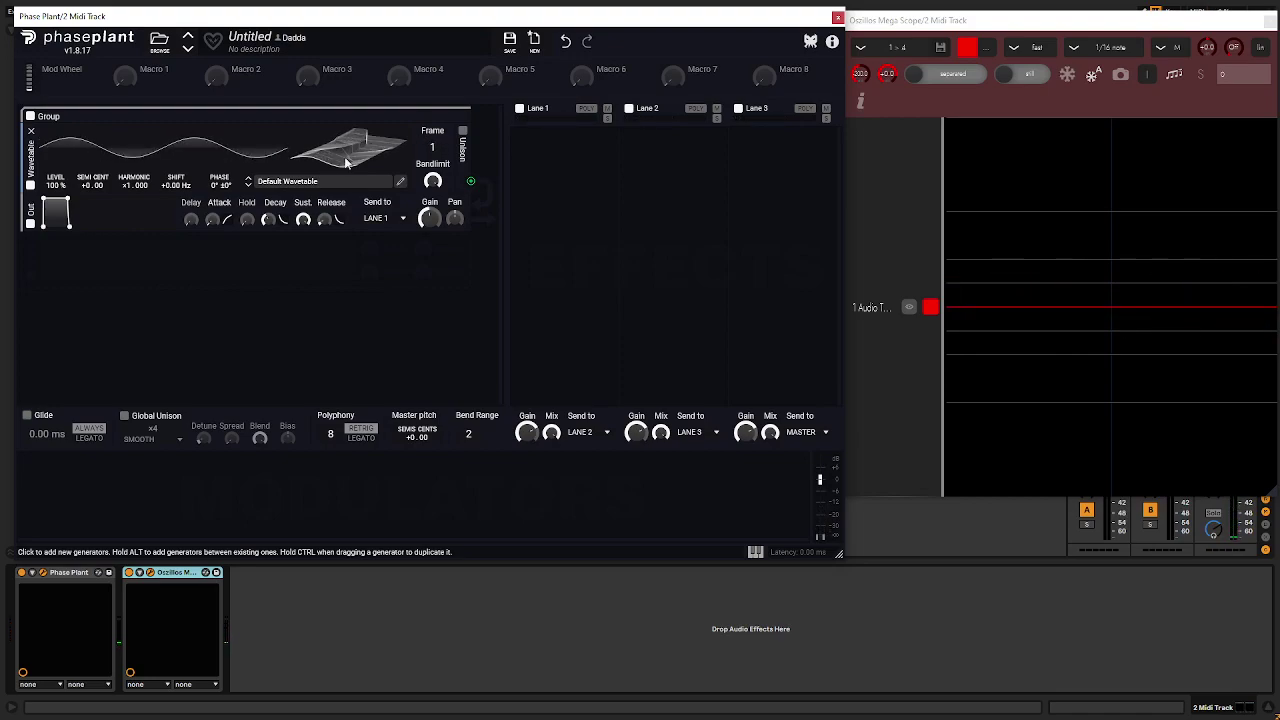
# - Apply the Power Sync effect to the default wavetable in the Wavetable Editor and audition the processed wavetable
pyautogui.click(399, 187)
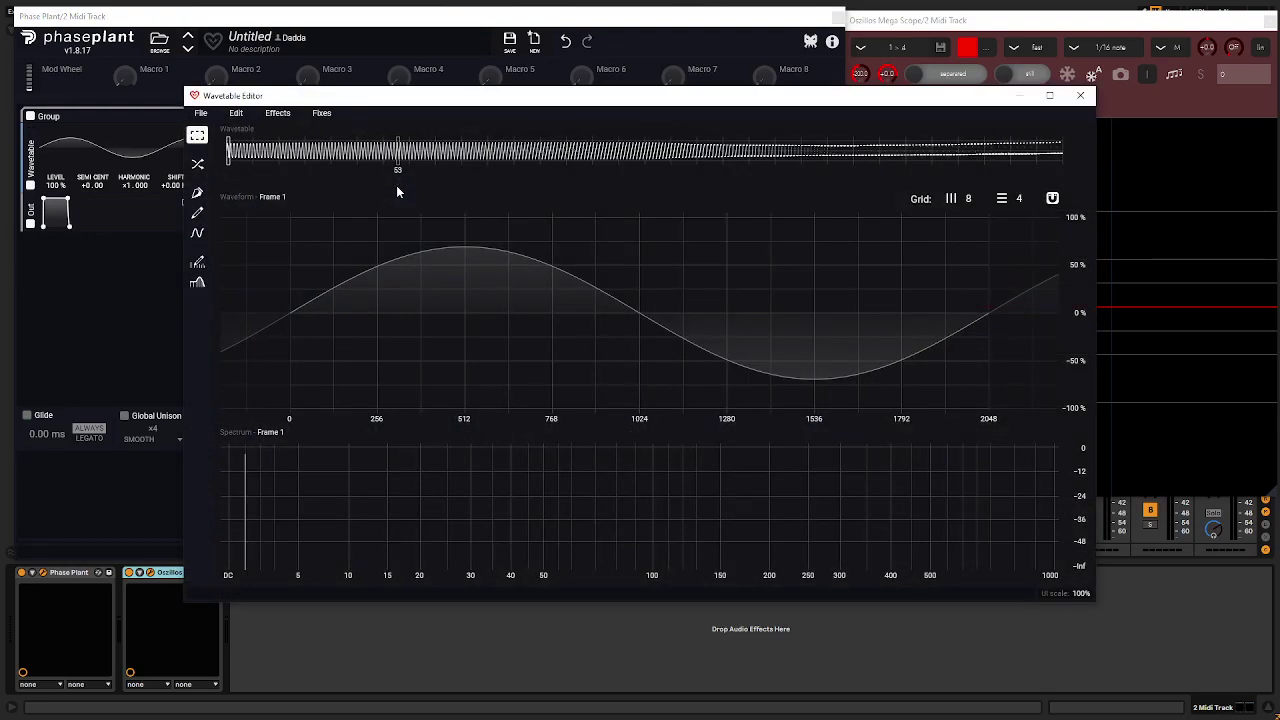
pyautogui.click(277, 113)
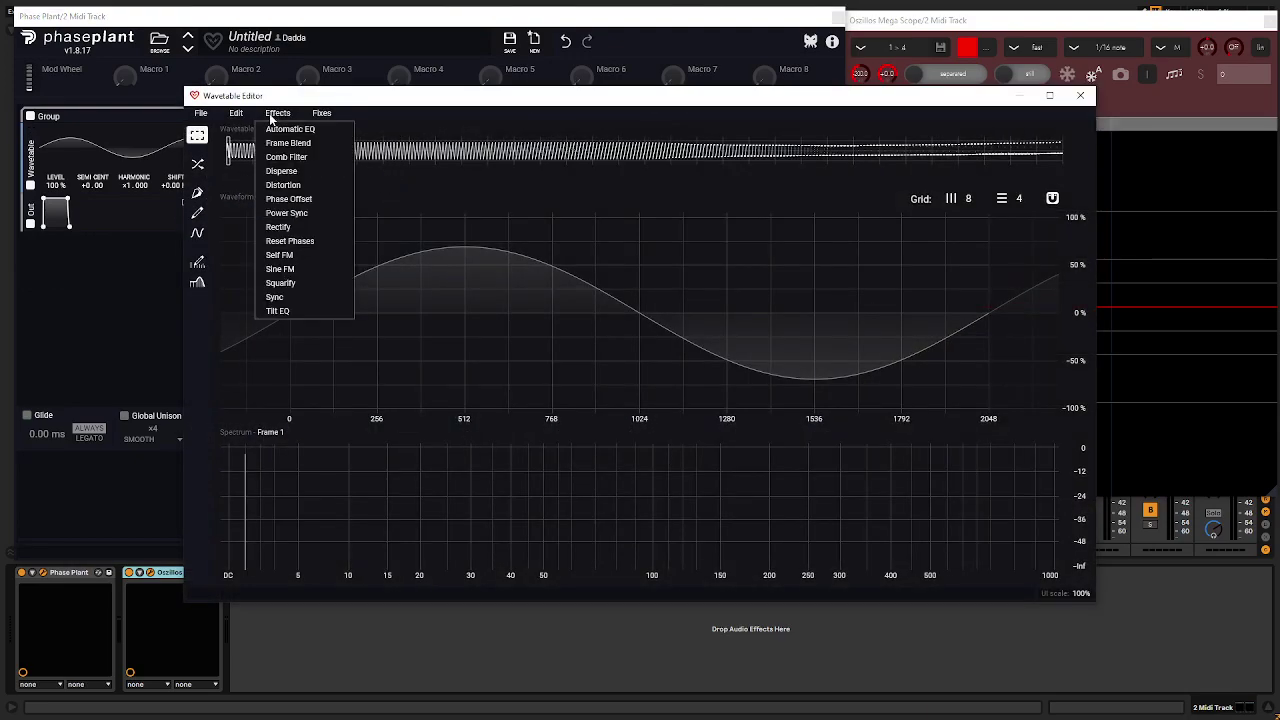
pyautogui.click(289, 213)
pyautogui.click(1013, 131)
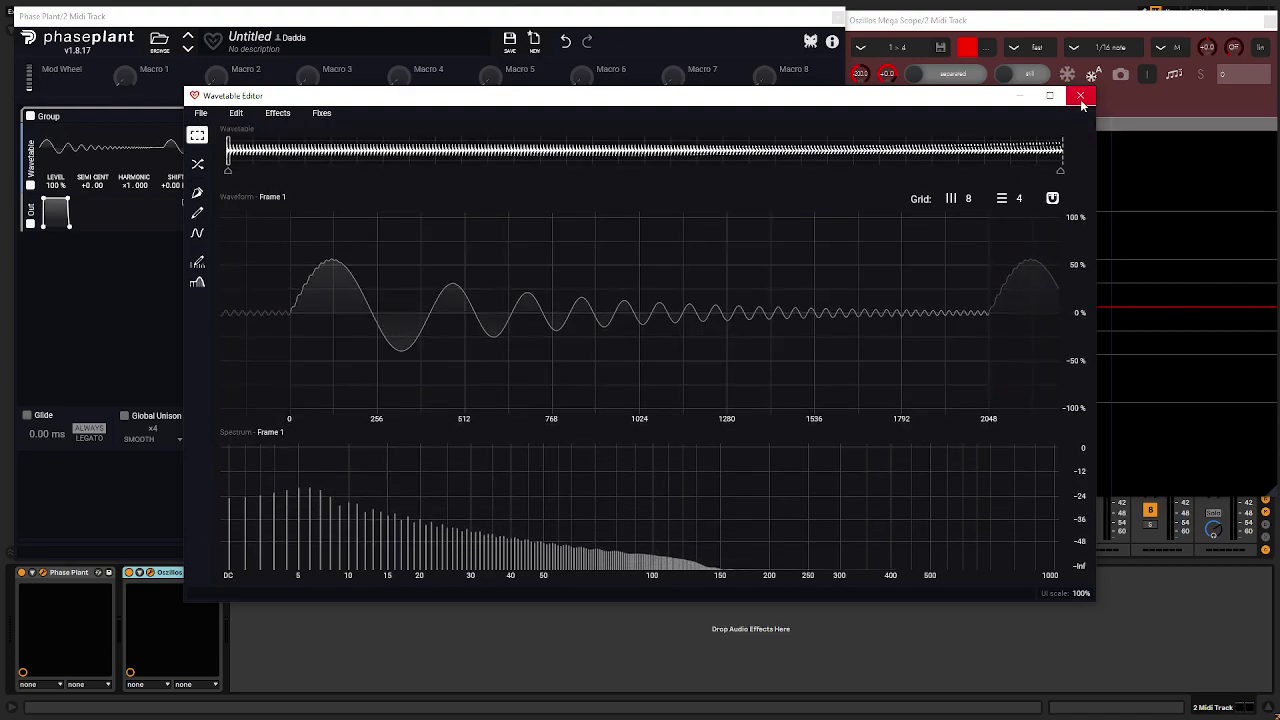
pyautogui.click(1080, 95)
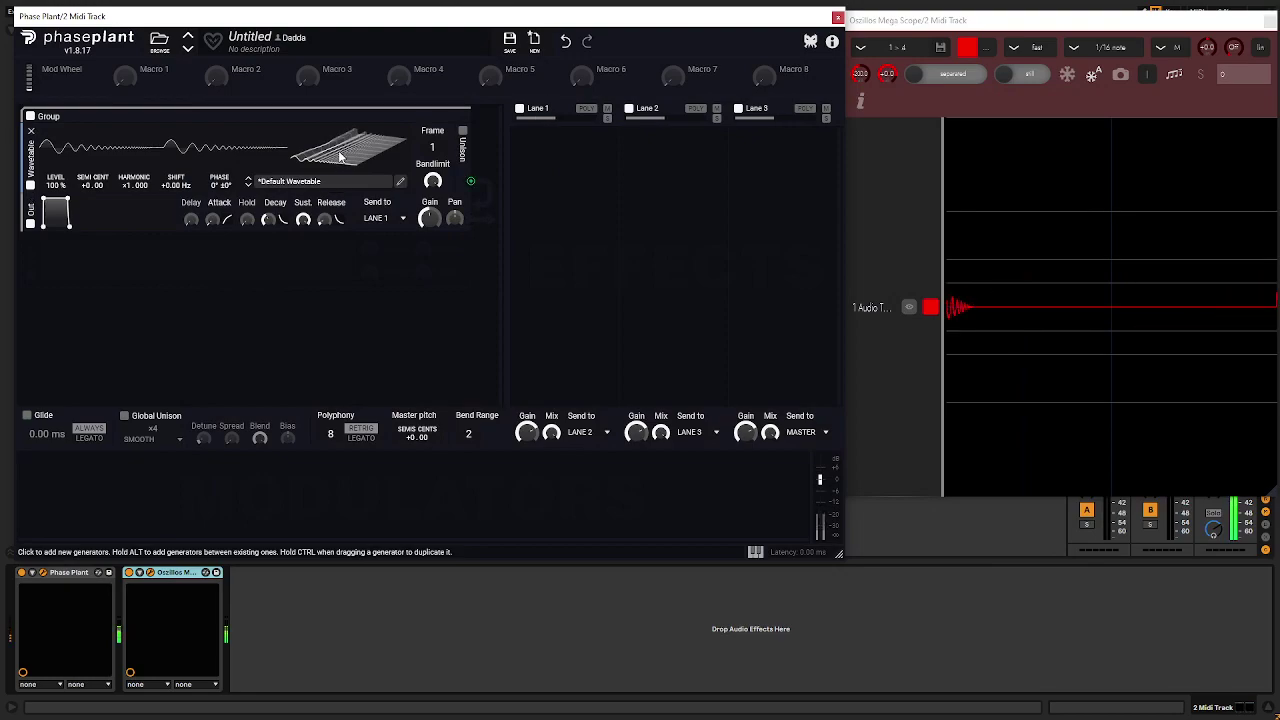
pyautogui.moveTo(340, 156)
pyautogui.mouseDown()
pyautogui.moveTo(340, 43)
pyautogui.moveTo(340, 156)
pyautogui.mouseUp()
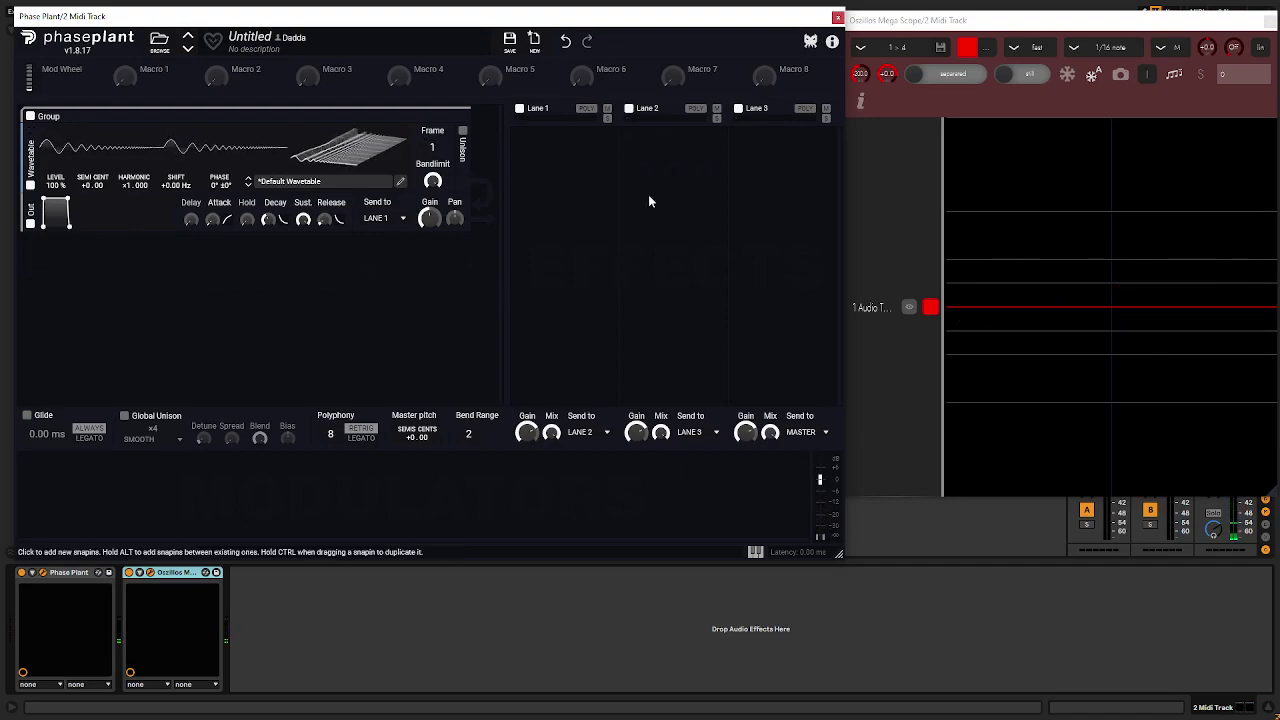
# - Add a Slice EQ, place it in Lane 3, and inspect the sound's spectrum in its full editor
pyautogui.click(547, 166)
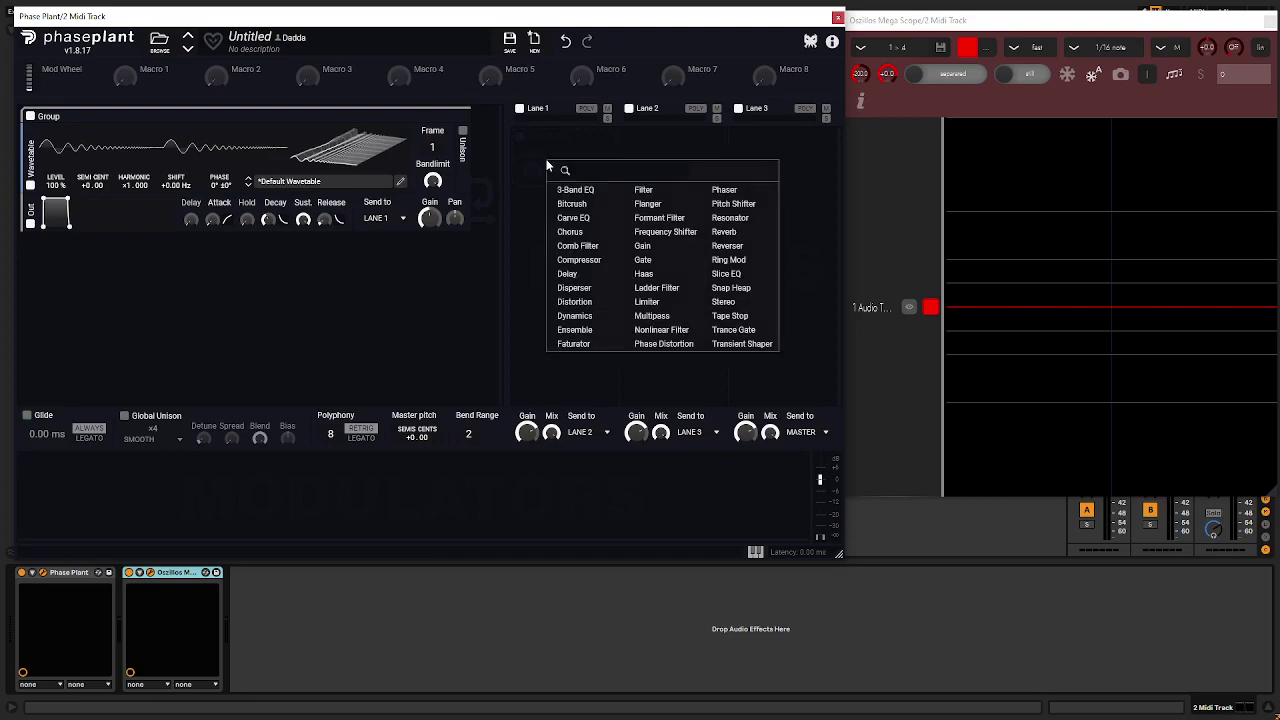
pyautogui.click(726, 273)
pyautogui.moveTo(562, 139); pyautogui.dragTo(770, 140)
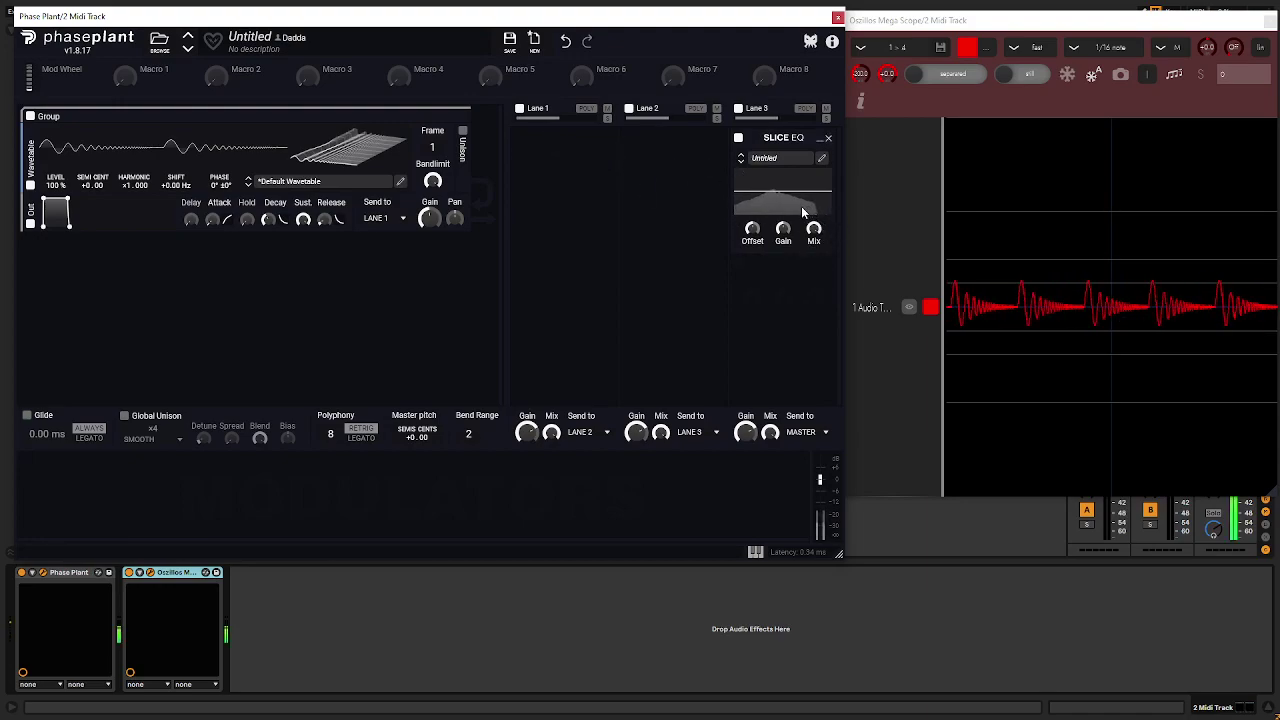
pyautogui.click(736, 205)
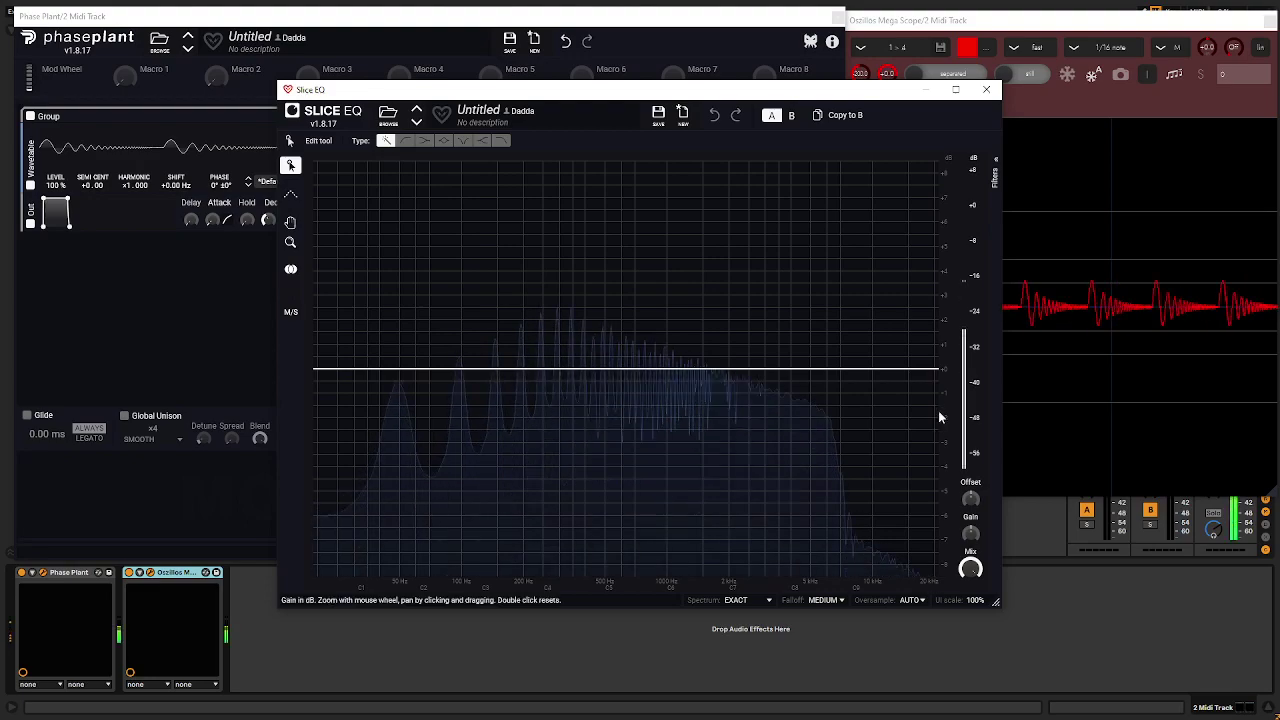
pyautogui.click(986, 90)
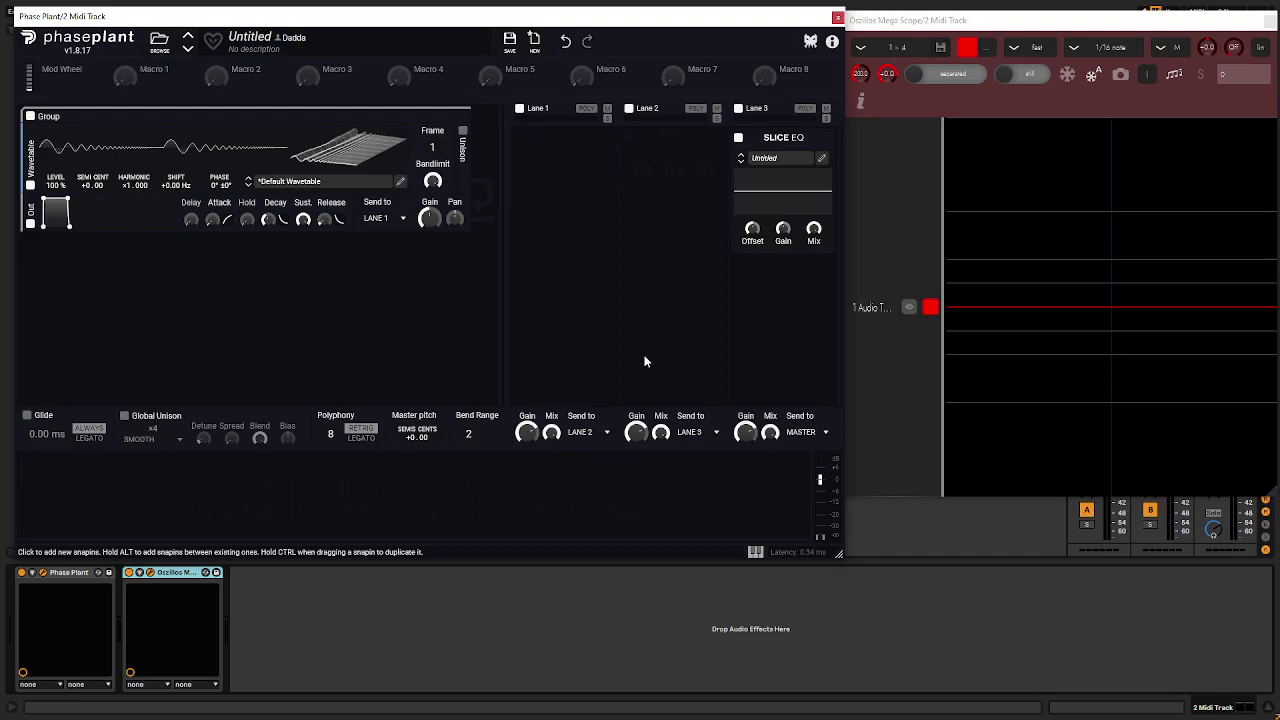
# - Try a band-pass Filter in Lane 1, sweep its cutoff, and remove it
pyautogui.click(583, 160)
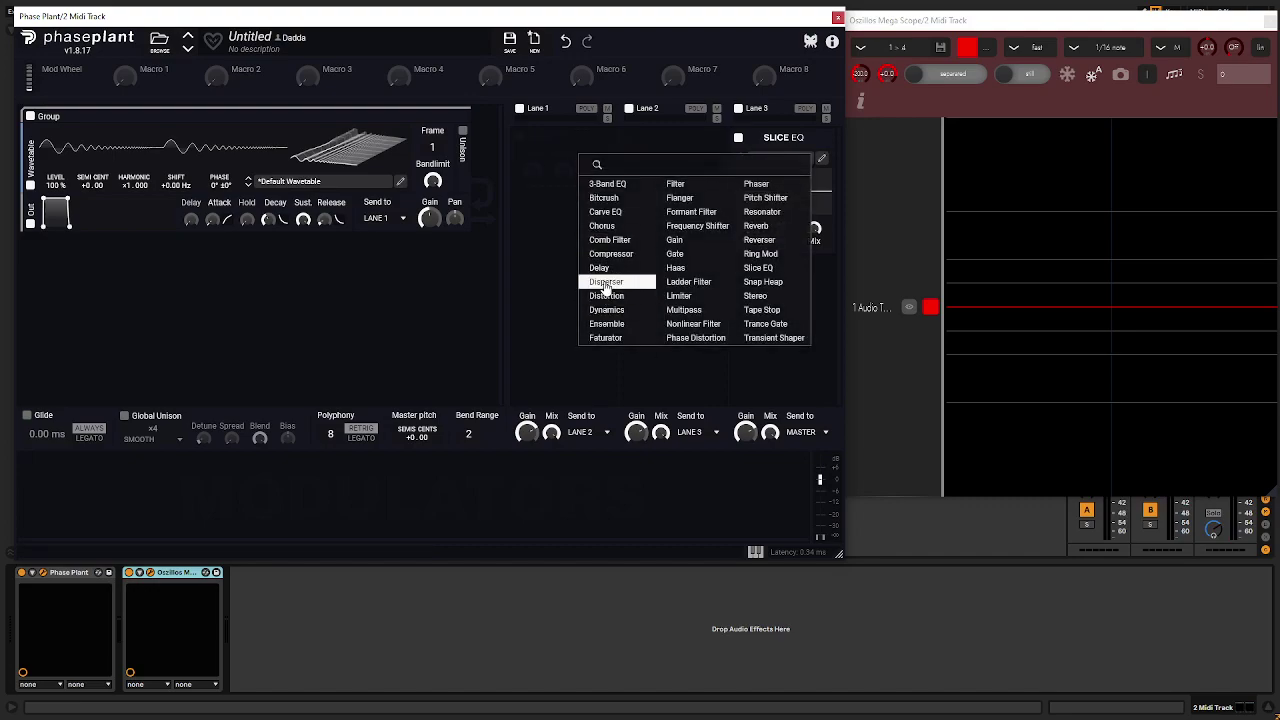
pyautogui.click(676, 184)
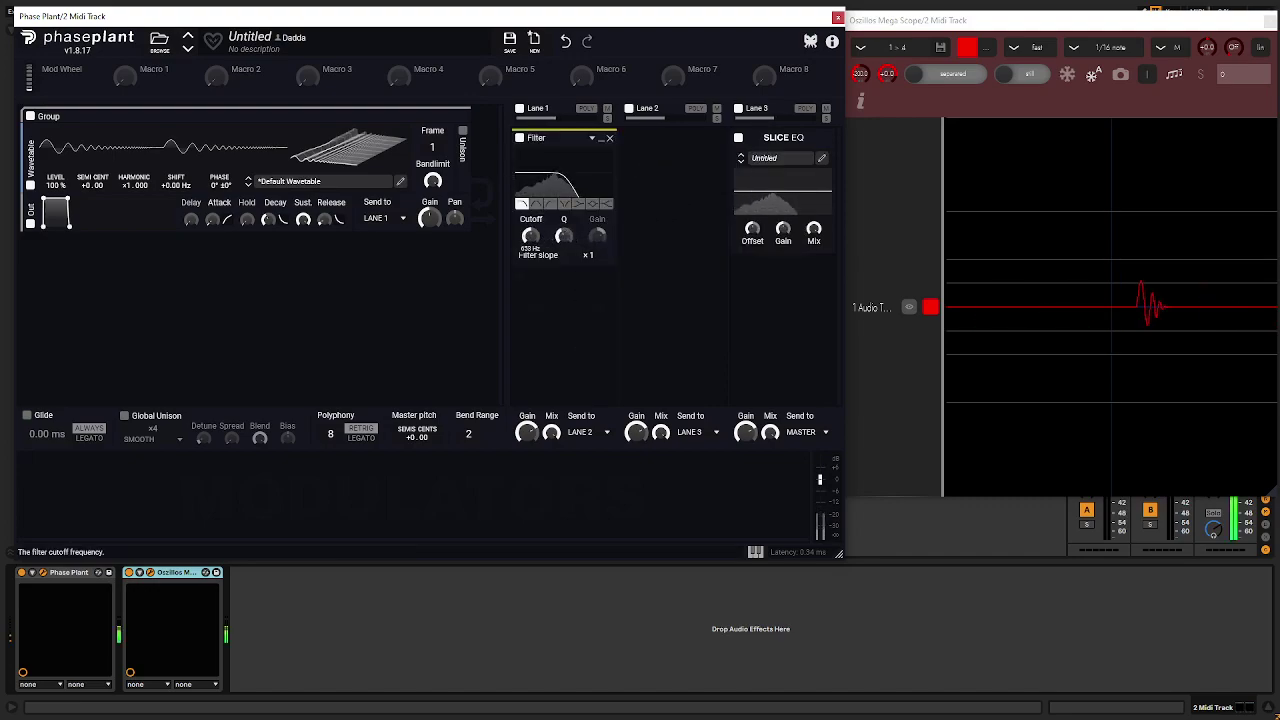
pyautogui.click(536, 203)
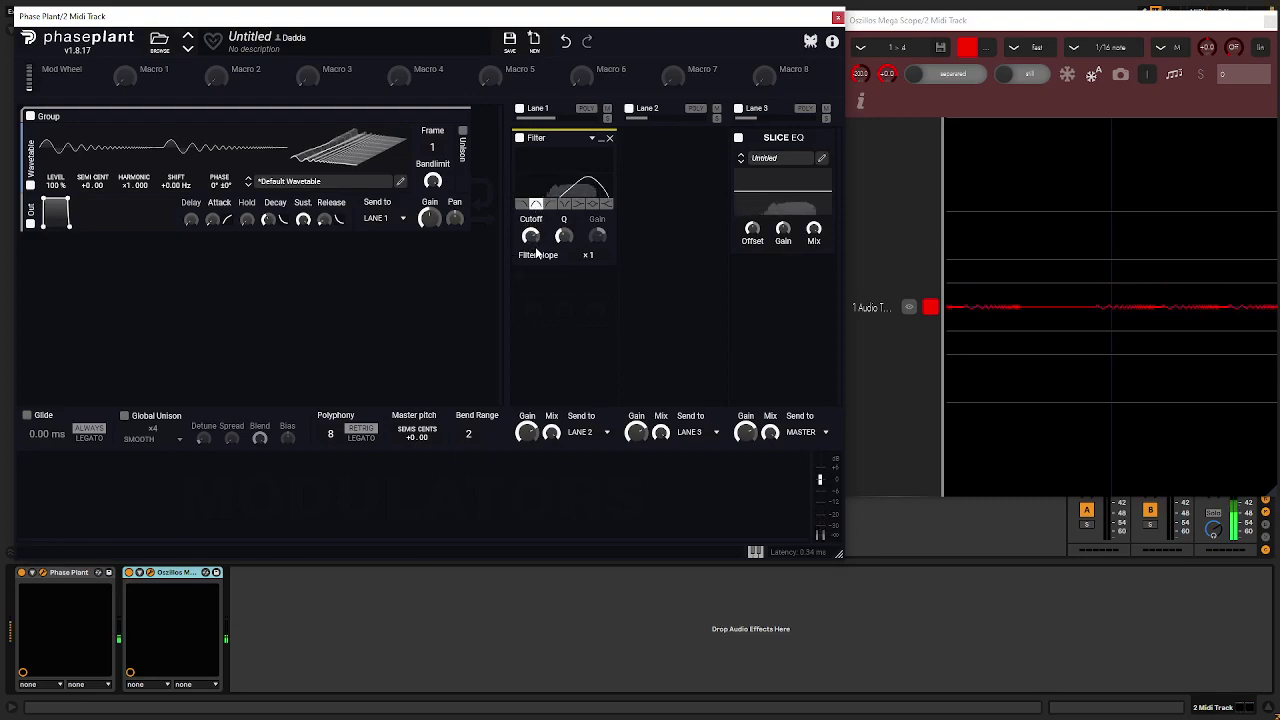
pyautogui.moveTo(534, 237); pyautogui.dragTo(534, 290)
pyautogui.click(609, 138)
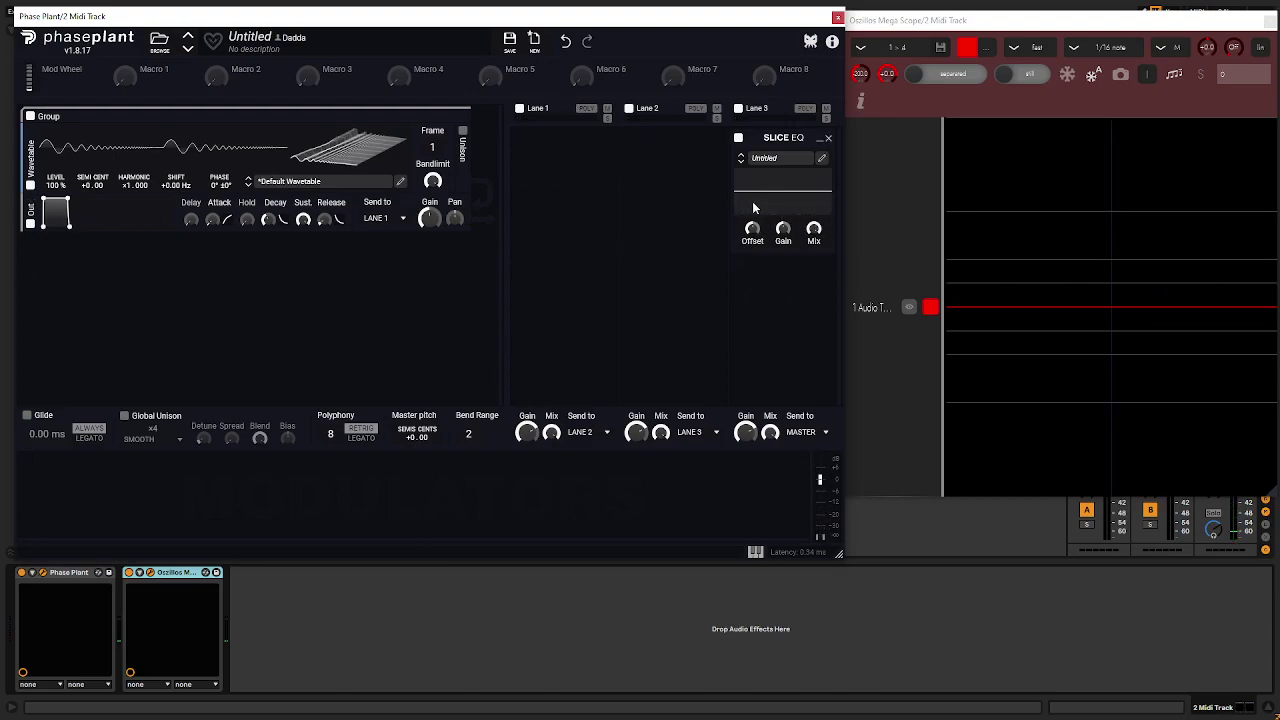
# - Add a Distortion to Lane 1, set its type to Quantize with the mix at about 31%, and audition it
pyautogui.click(577, 171)
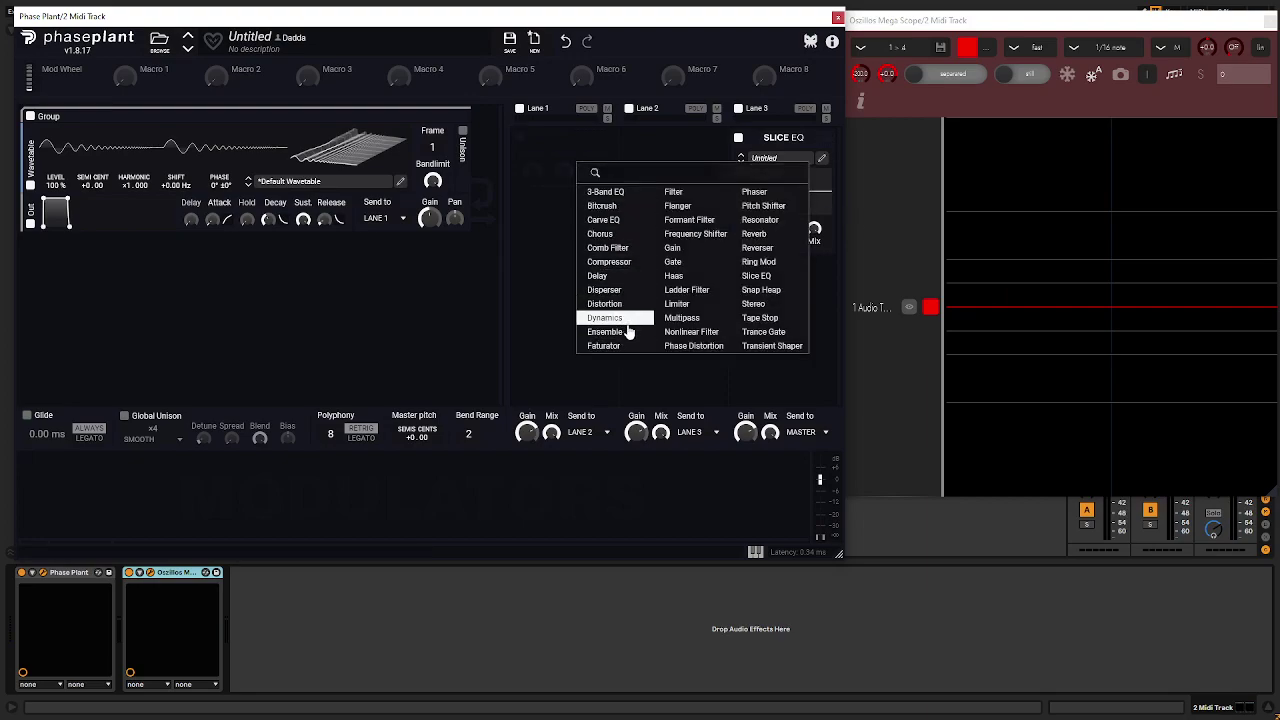
pyautogui.click(619, 304)
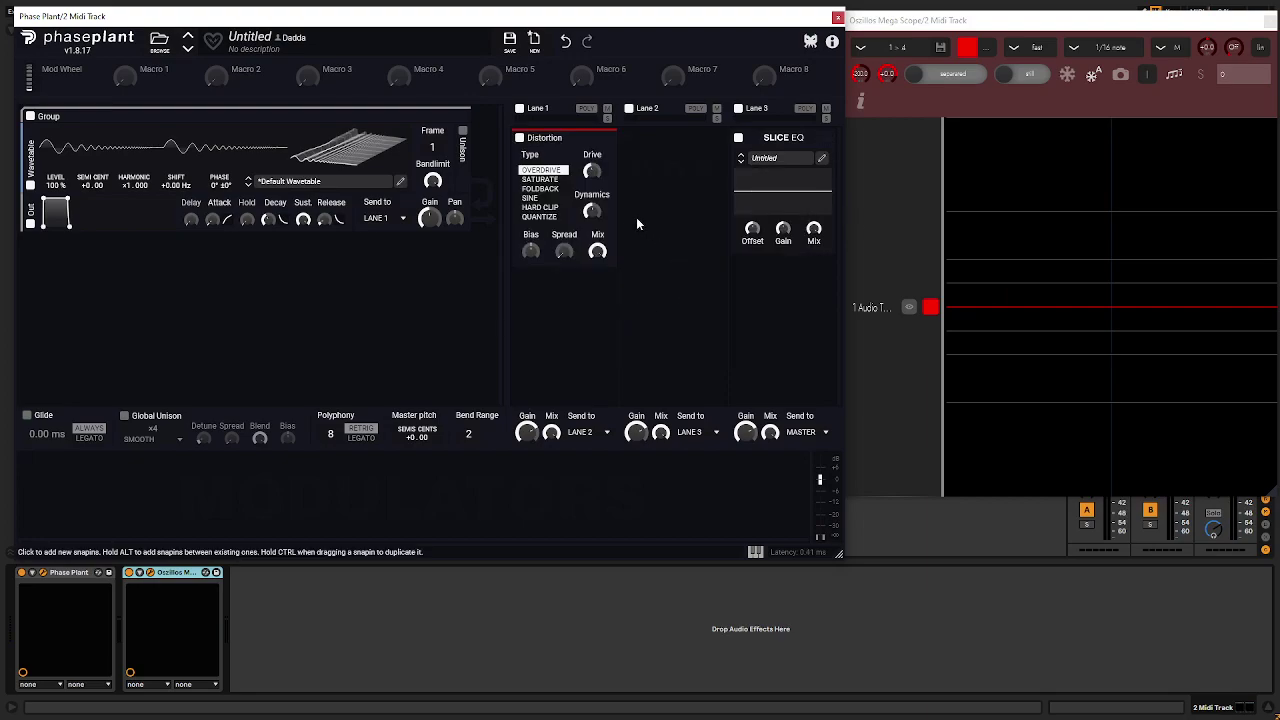
pyautogui.click(540, 216)
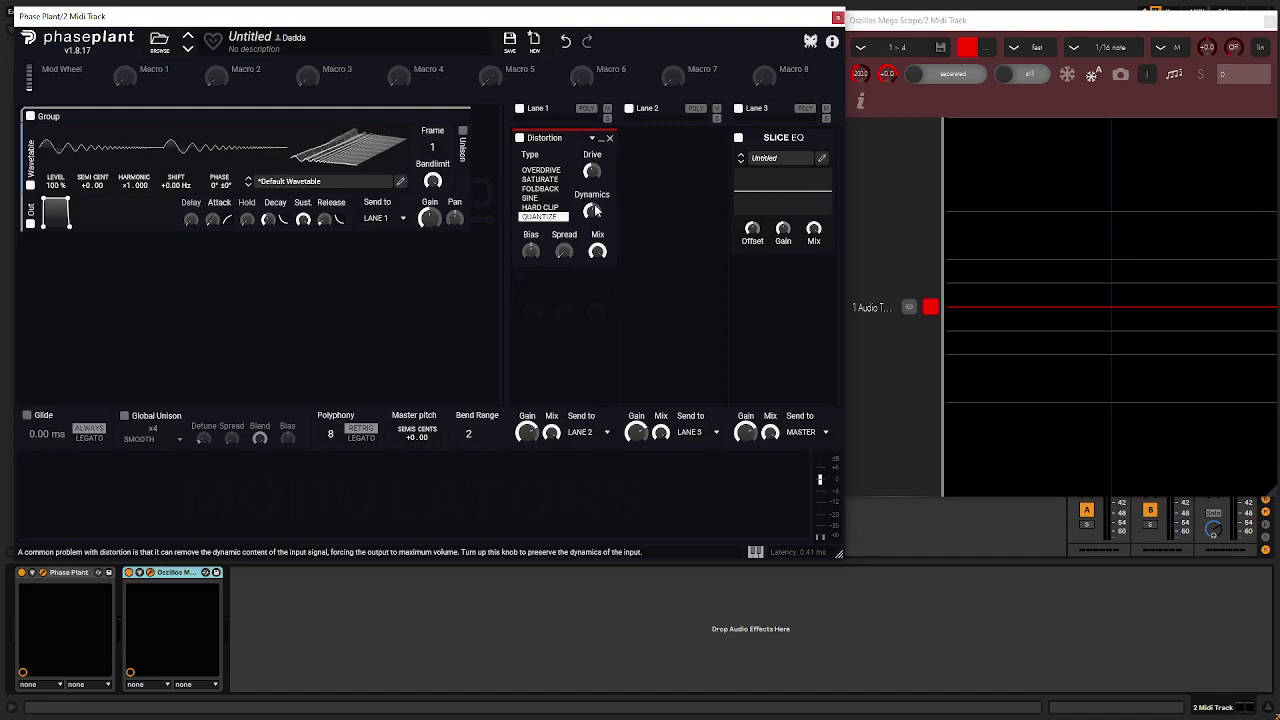
pyautogui.moveTo(597, 250)
pyautogui.mouseDown()
pyautogui.moveTo(597, 280)
pyautogui.moveTo(598, 232)
pyautogui.mouseUp()
pyautogui.press('space')
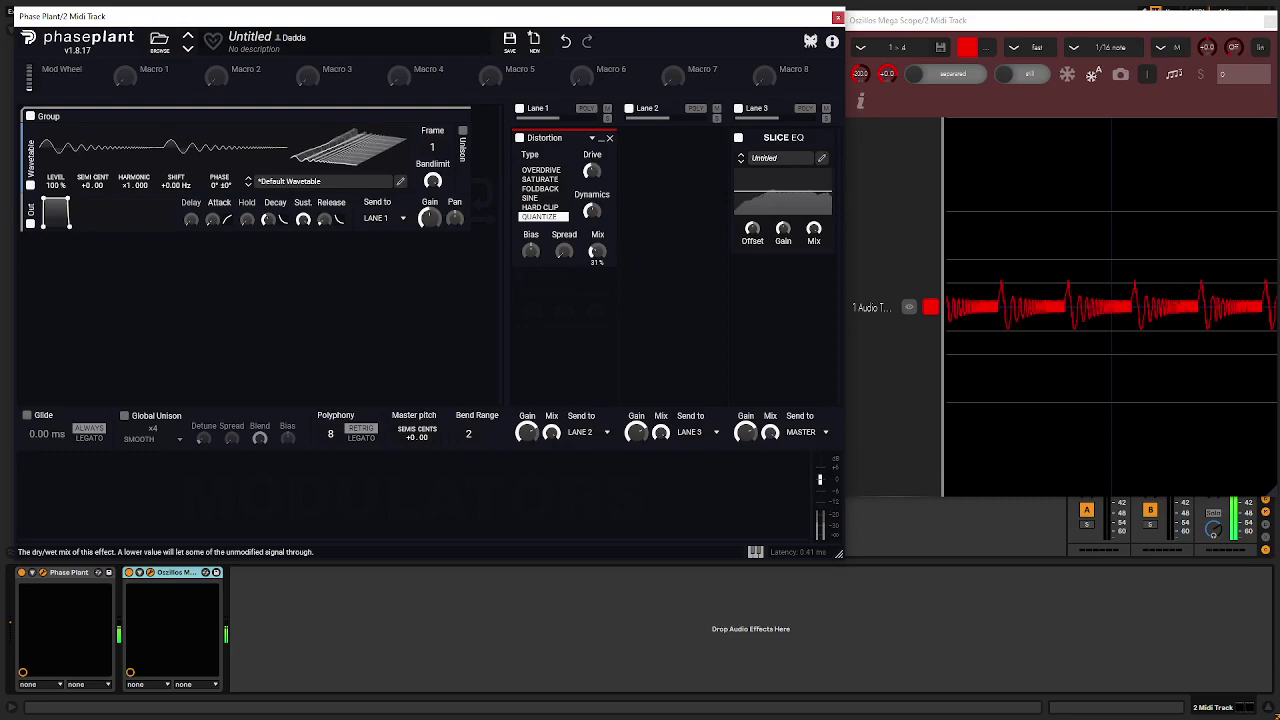
pyautogui.press('space')
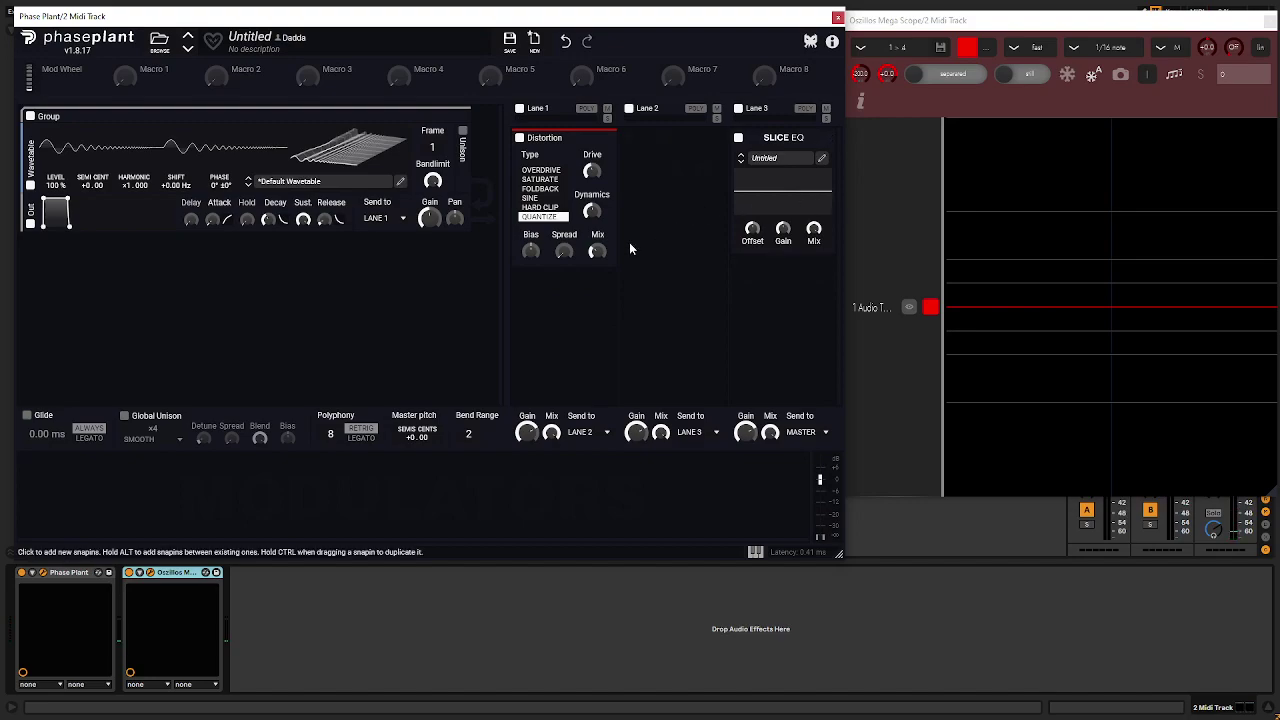
pyautogui.press('space')
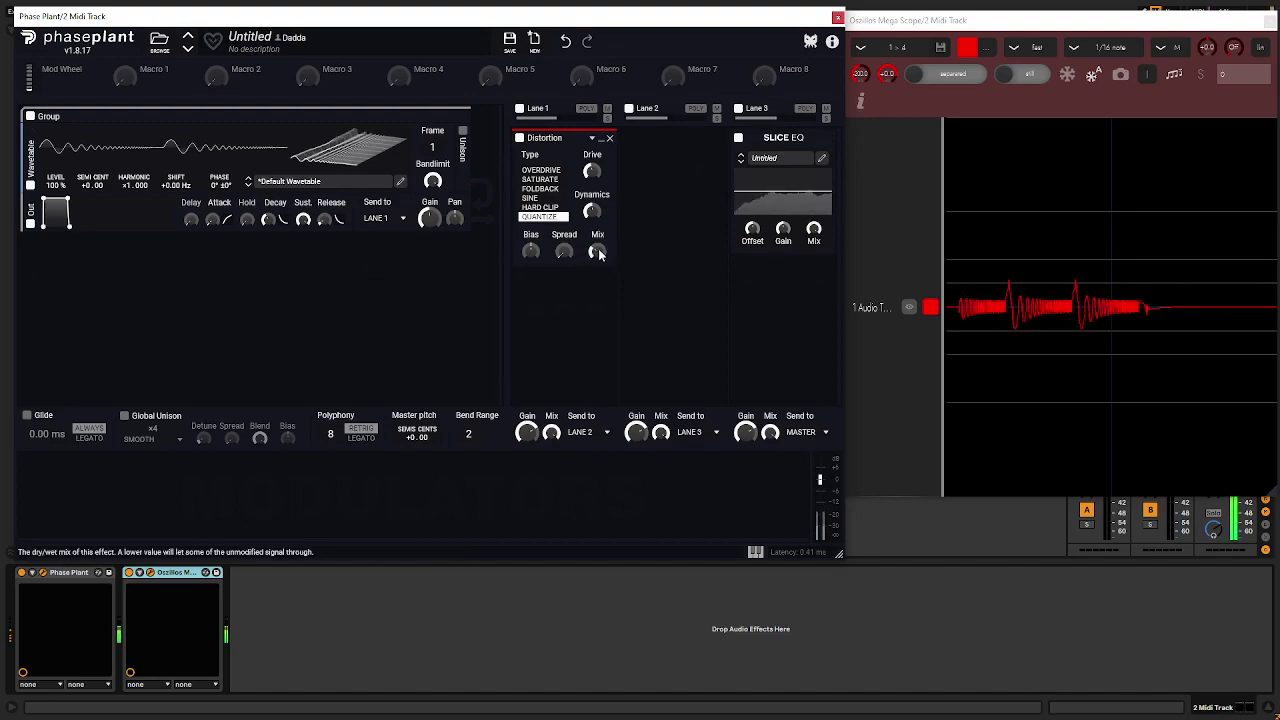
pyautogui.press('space')
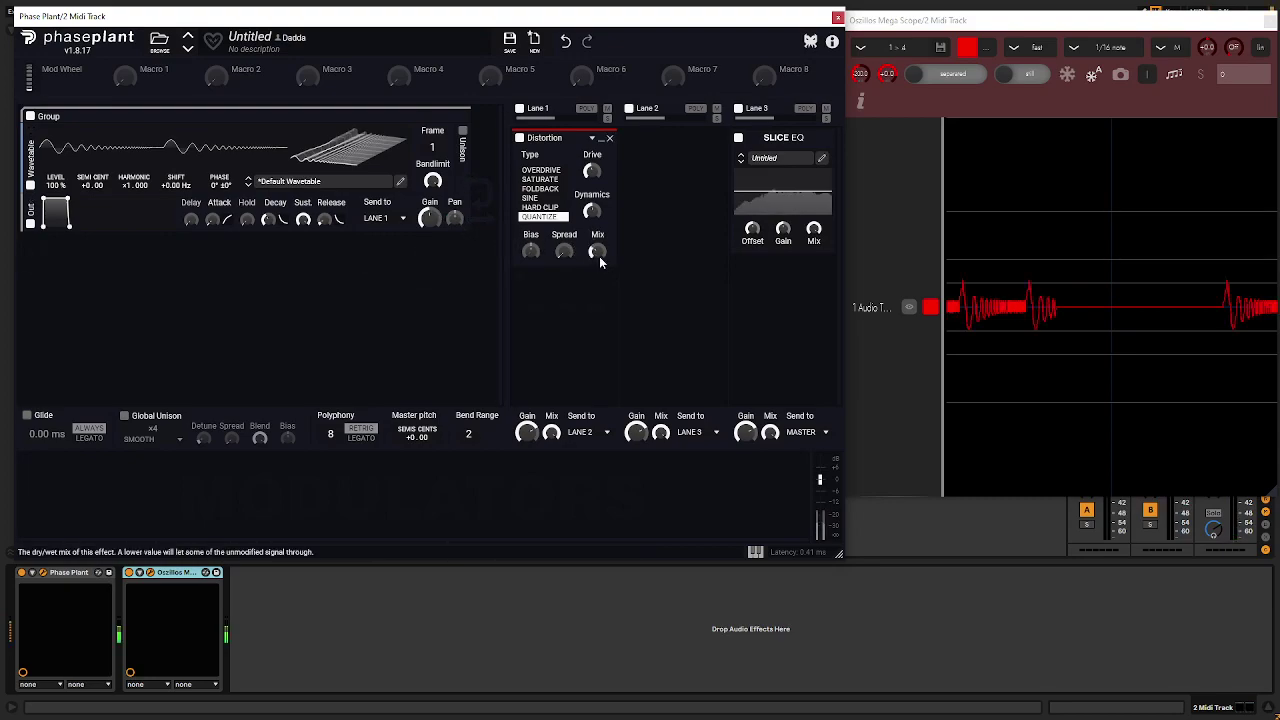
# - Fine-tune the Distortion's mix, drive and dynamics while auditioning, and set the wavetable frame to 81
pyautogui.moveTo(600, 257); pyautogui.dragTo(600, 252)
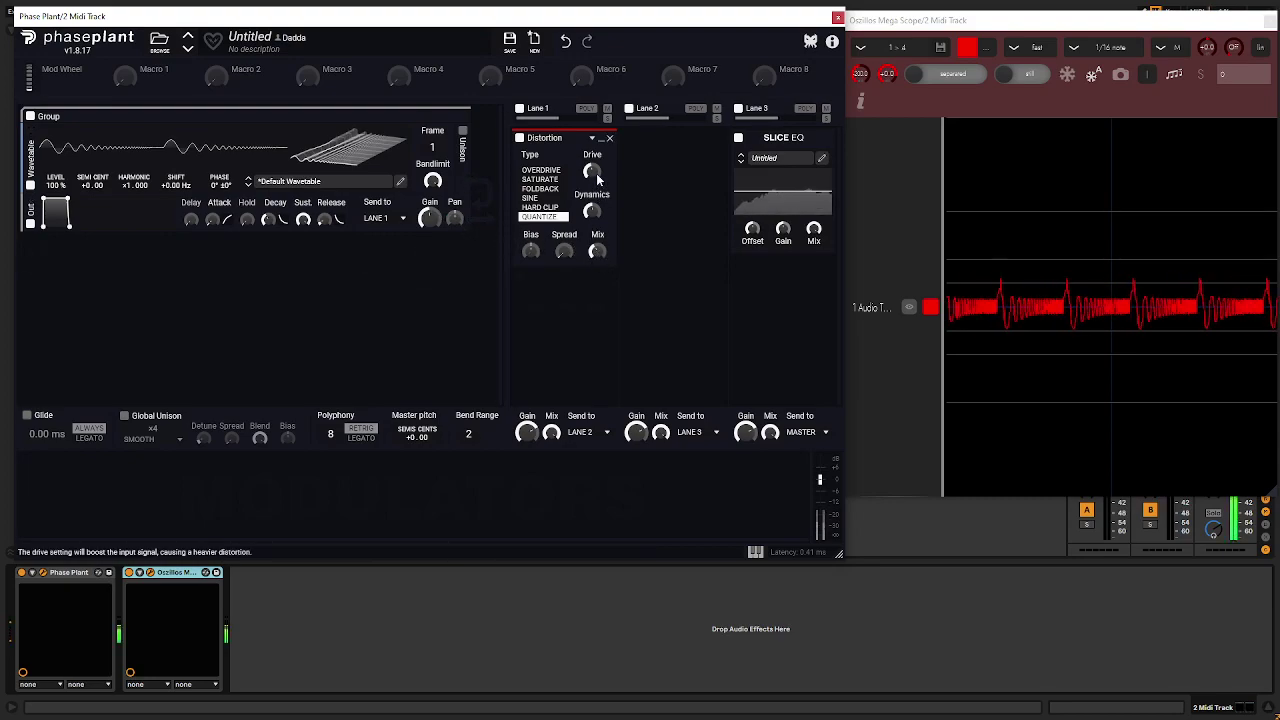
pyautogui.moveTo(592, 171); pyautogui.dragTo(592, 184)
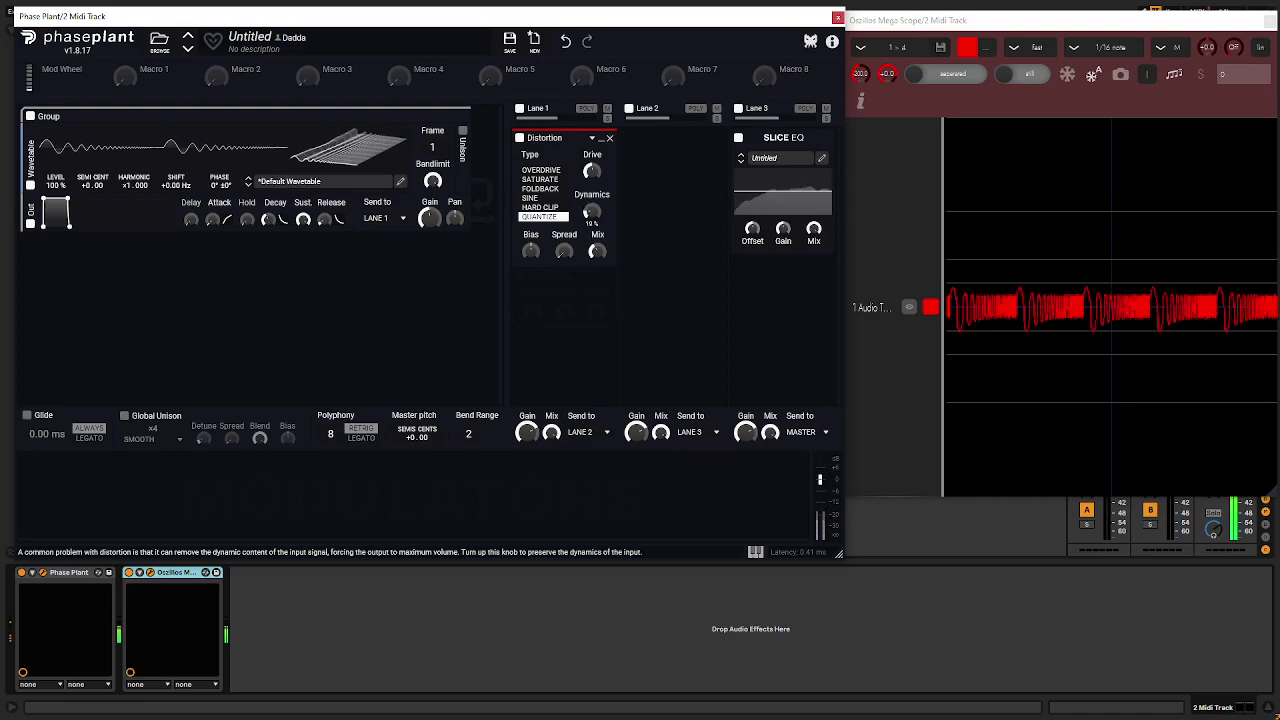
pyautogui.moveTo(592, 212); pyautogui.dragTo(592, 205)
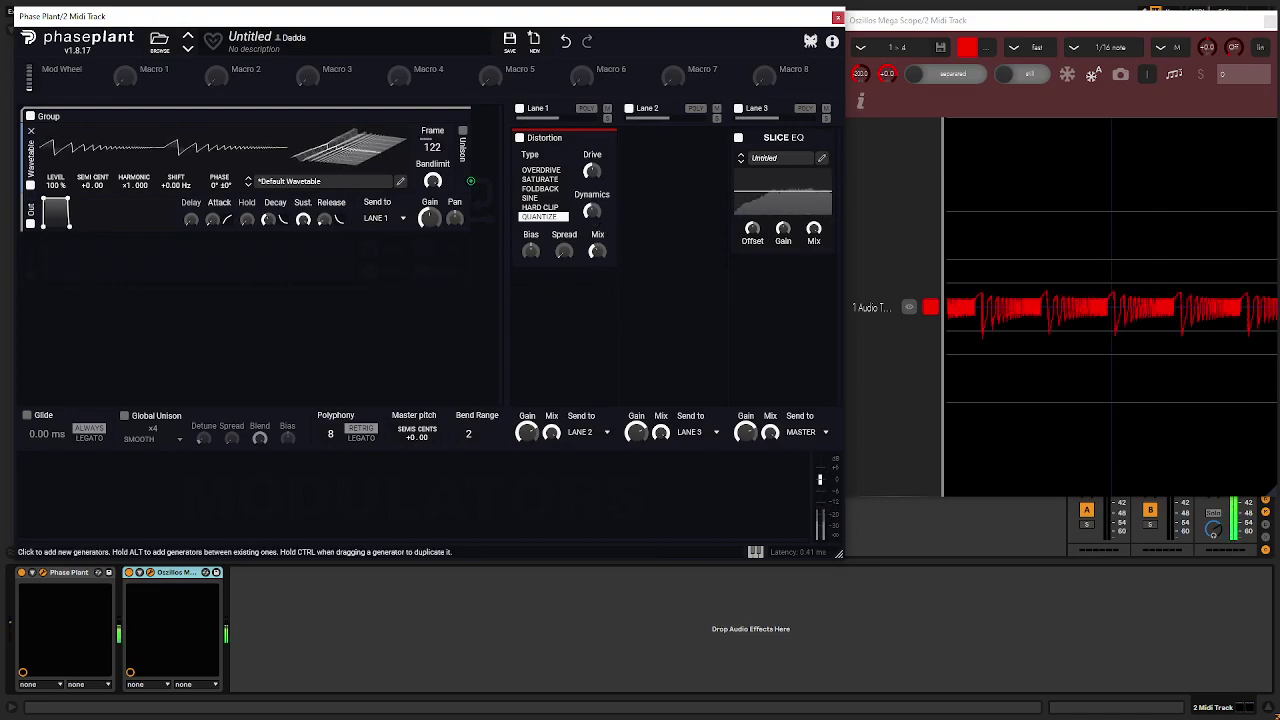
pyautogui.click(565, 300)
pyautogui.click(653, 248)
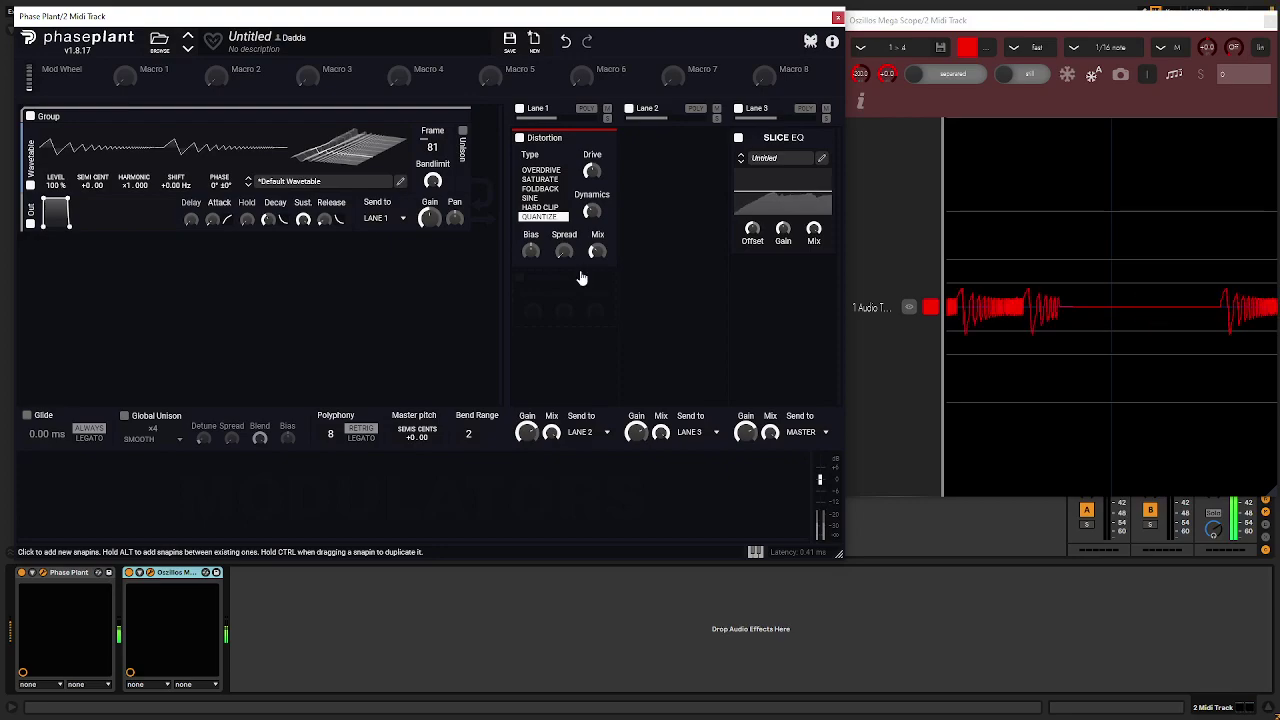
pyautogui.moveTo(591, 212); pyautogui.dragTo(591, 212)
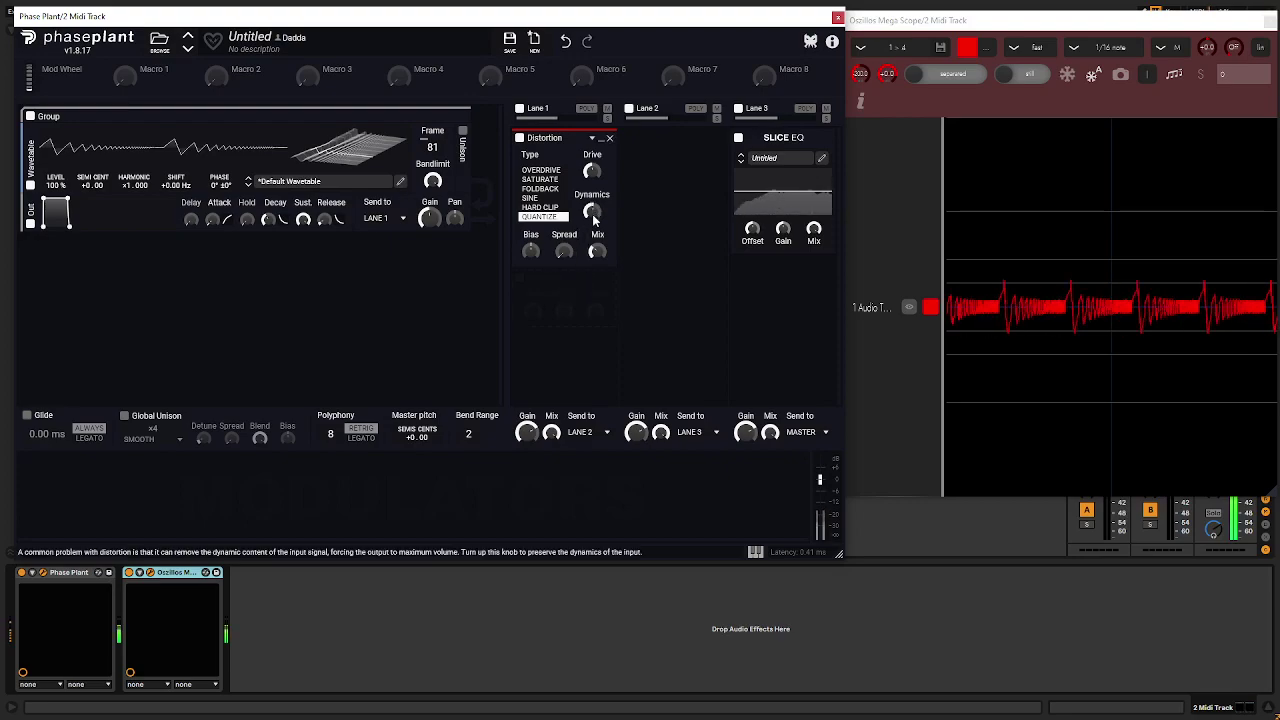
# - Add a Filter below the Distortion, set it to high pass with a ×2 slope, and adjust its cutoff
pyautogui.click(657, 386)
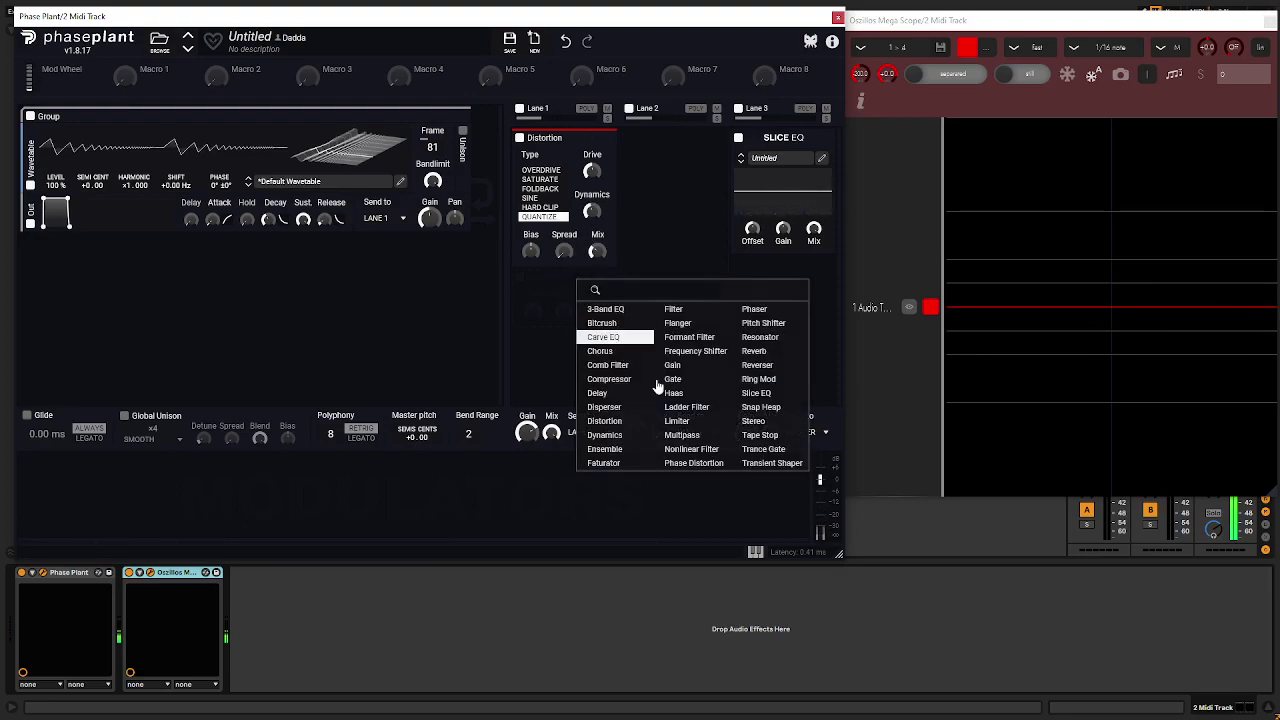
pyautogui.click(673, 309)
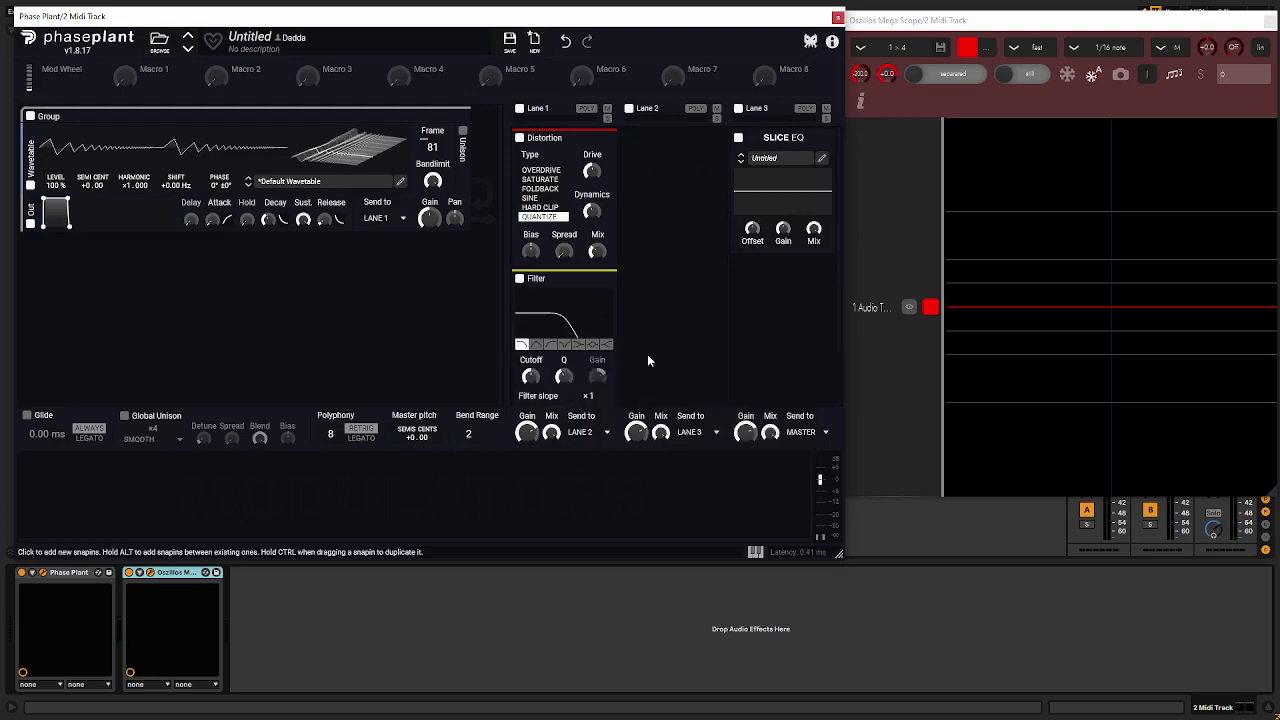
pyautogui.click(536, 344)
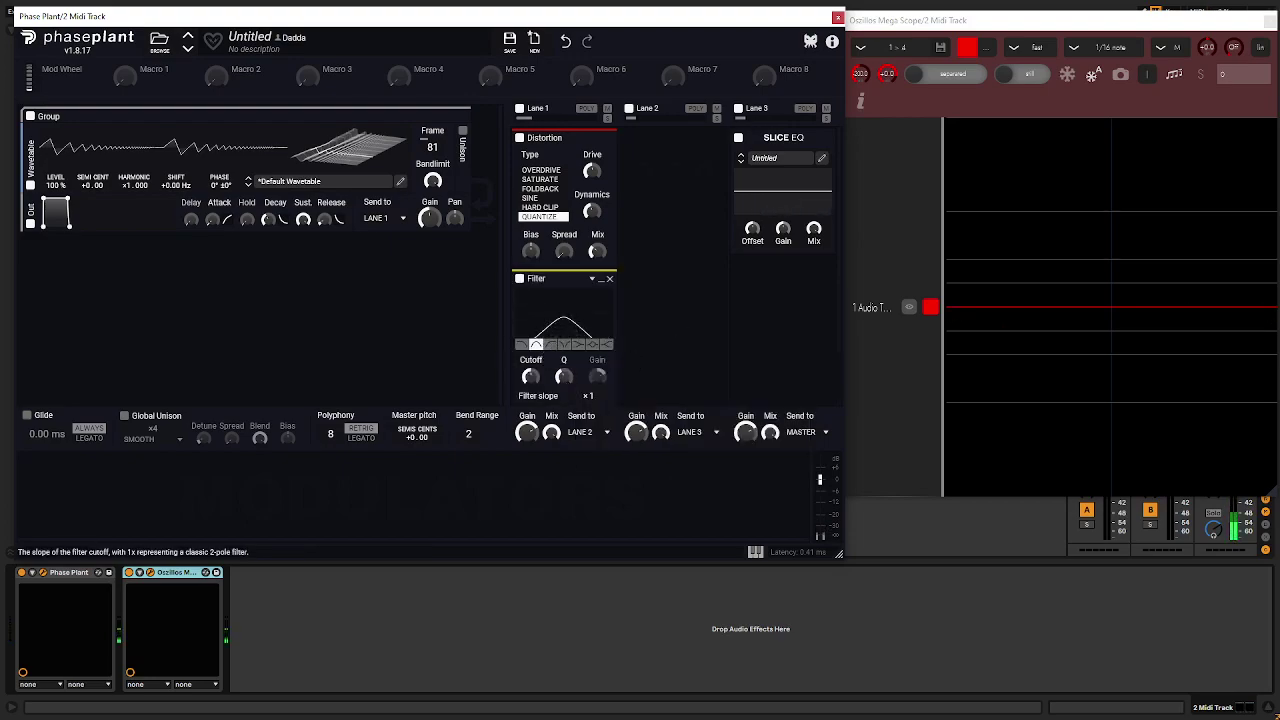
pyautogui.moveTo(588, 396); pyautogui.dragTo(534, 348)
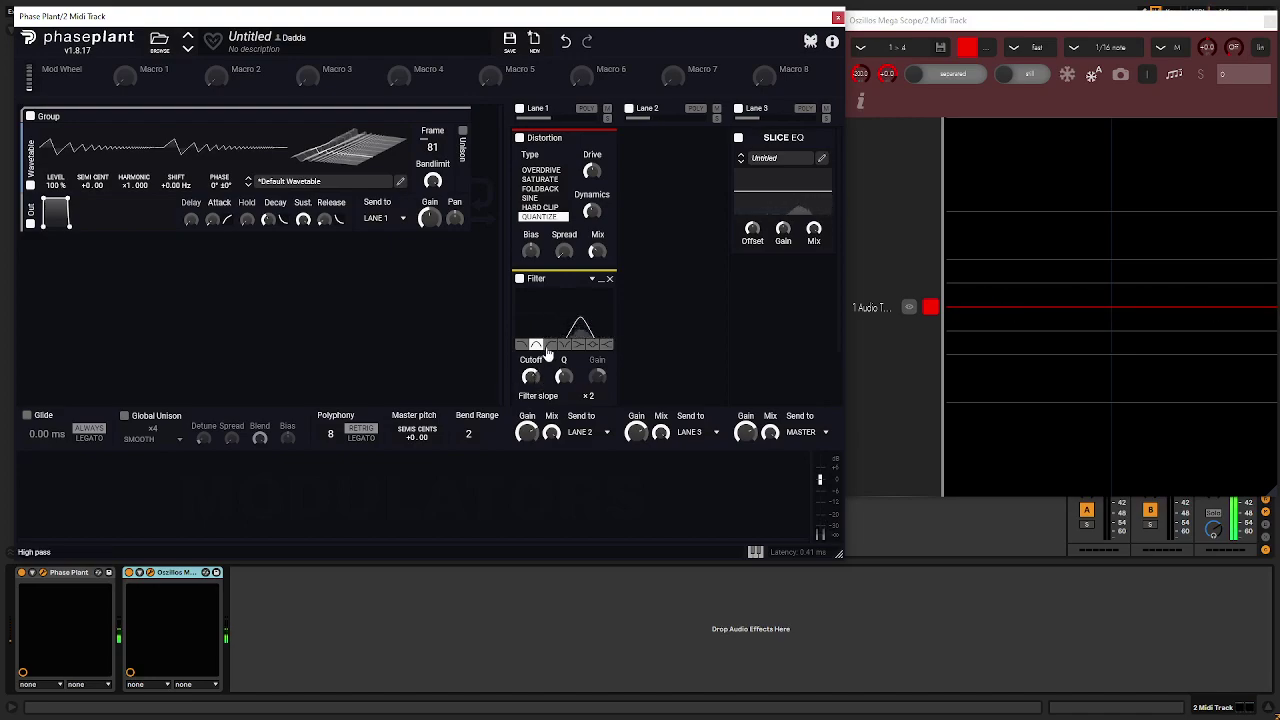
pyautogui.click(550, 344)
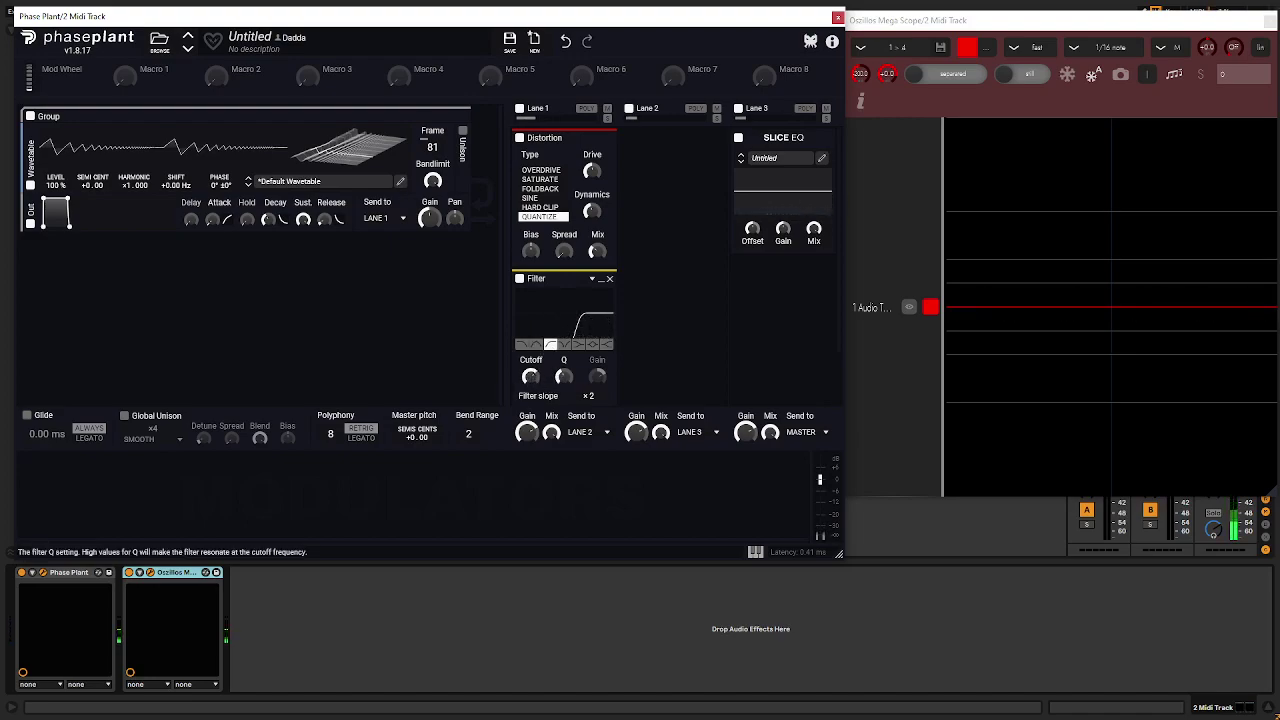
pyautogui.moveTo(531, 377)
pyautogui.mouseDown()
pyautogui.moveTo(531, 410)
pyautogui.moveTo(531, 376)
pyautogui.mouseUp()
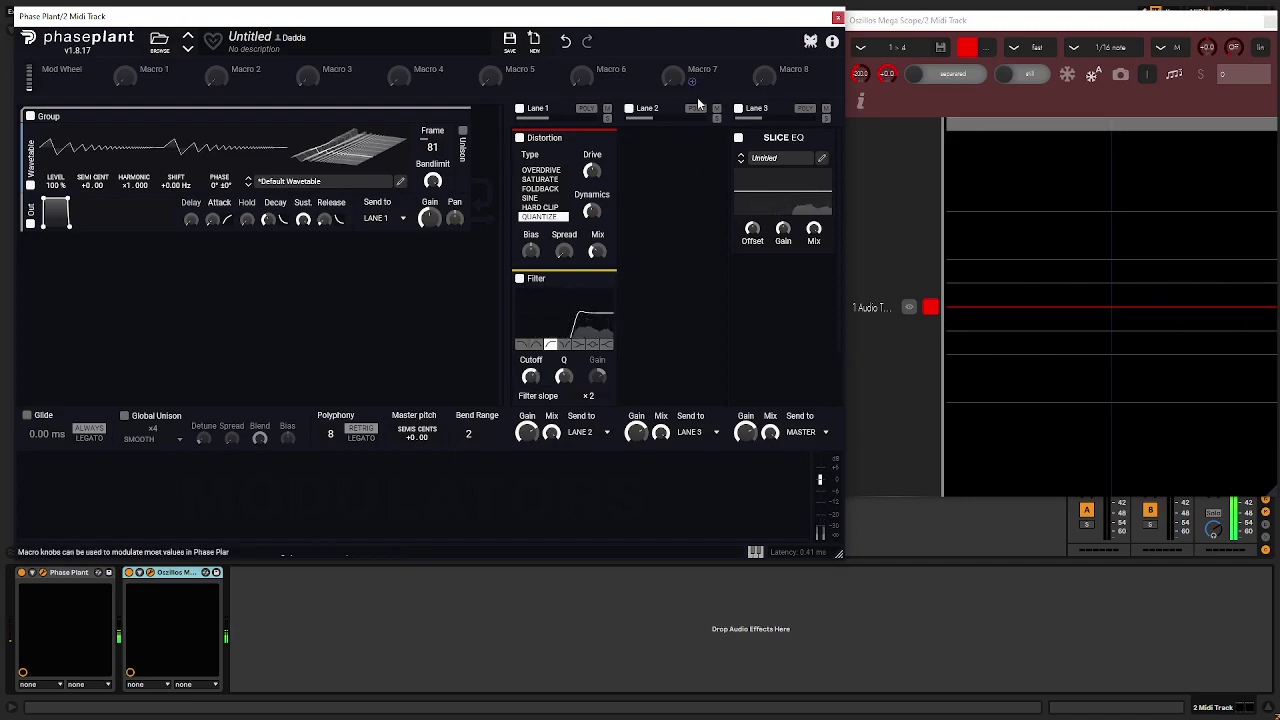
# - Remove the high-pass Filter from Lane 1 and add a fresh Filter below the Distortion
pyautogui.click(611, 279)
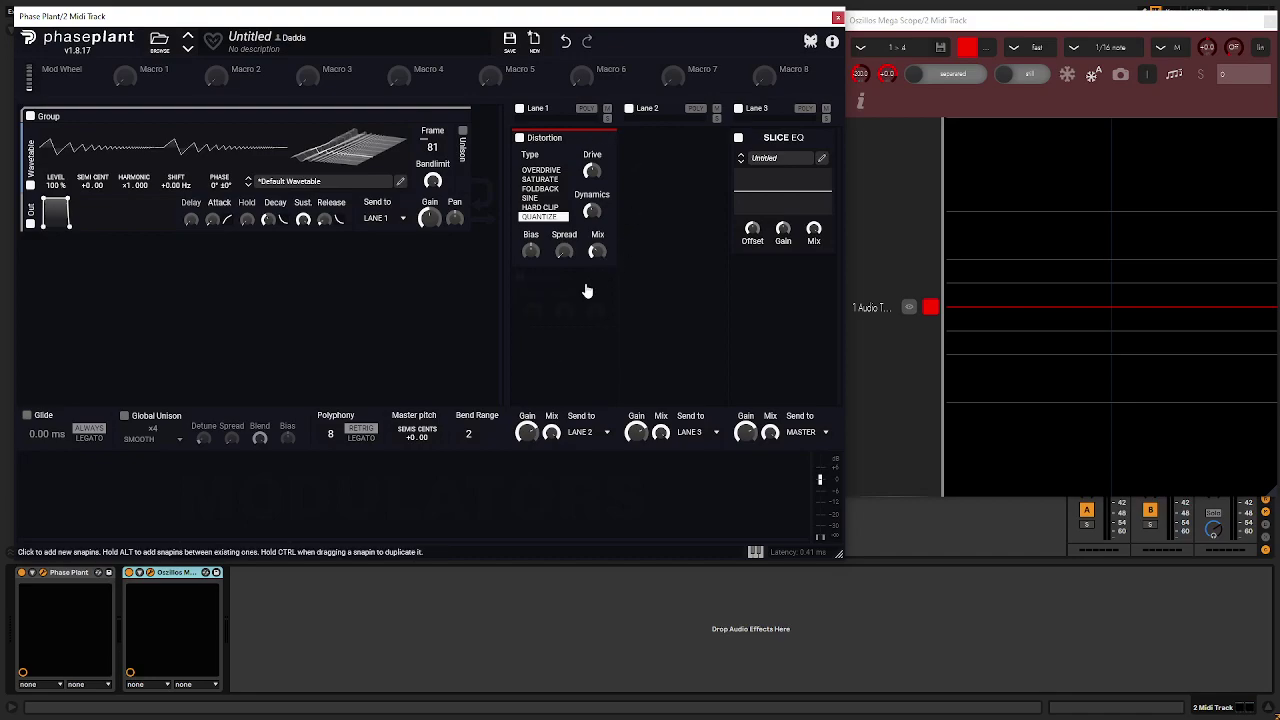
pyautogui.click(563, 314)
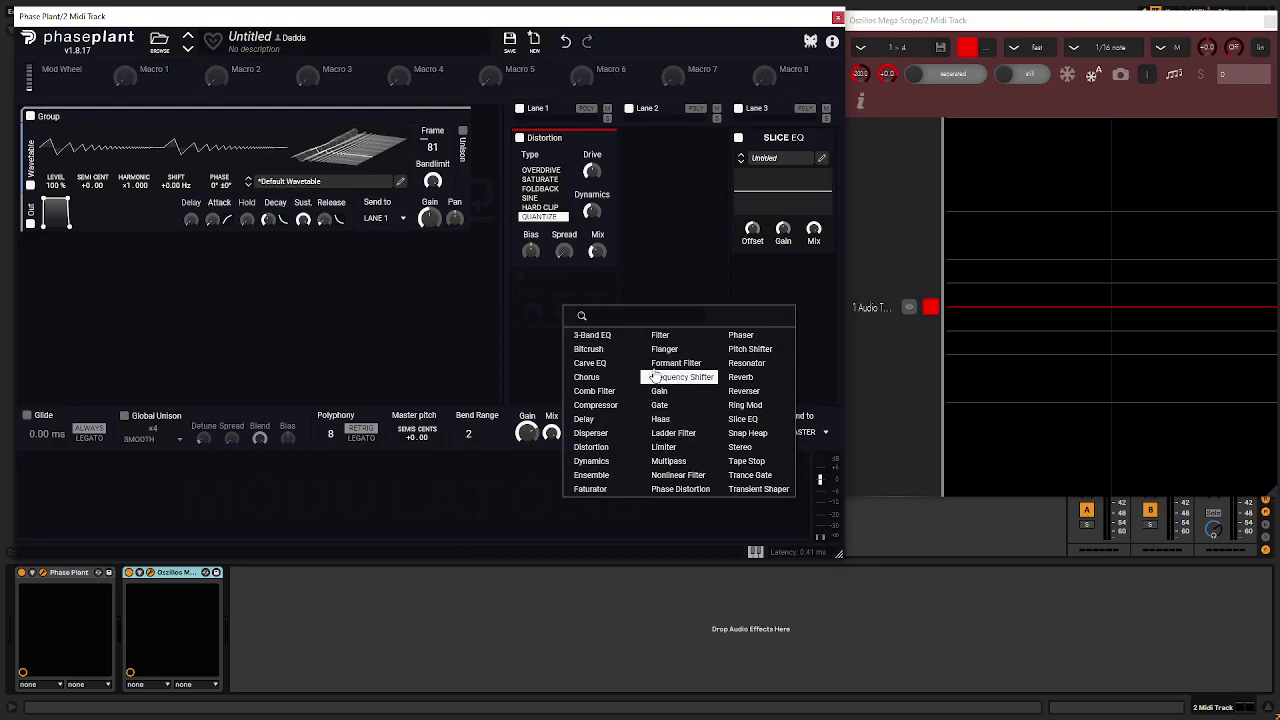
pyautogui.click(662, 344)
# - Set the wavetable frame to 153 and load the MATRIXY C64 wavetable from the Analog folder
pyautogui.moveTo(343, 153); pyautogui.dragTo(331, 177)
pyautogui.click(315, 182)
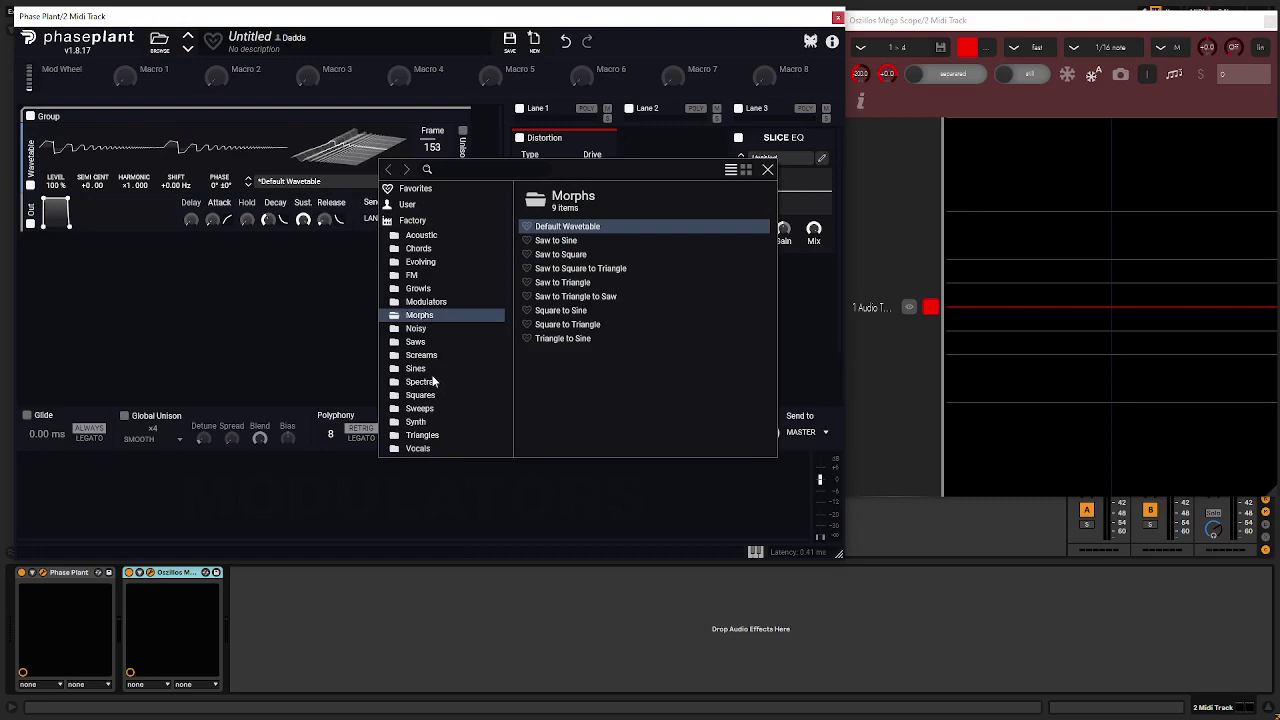
pyautogui.scroll(-1, 434, 378)
pyautogui.scroll(-2, 436, 376)
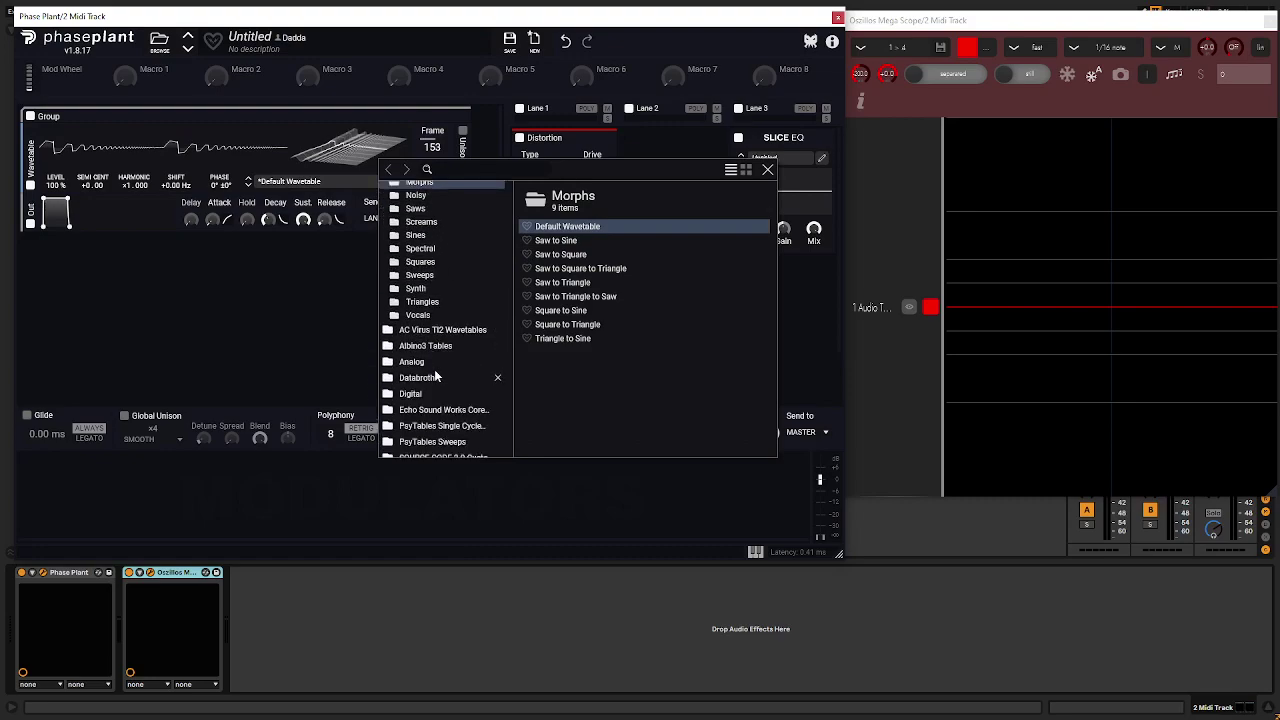
pyautogui.scroll(-1, 436, 377)
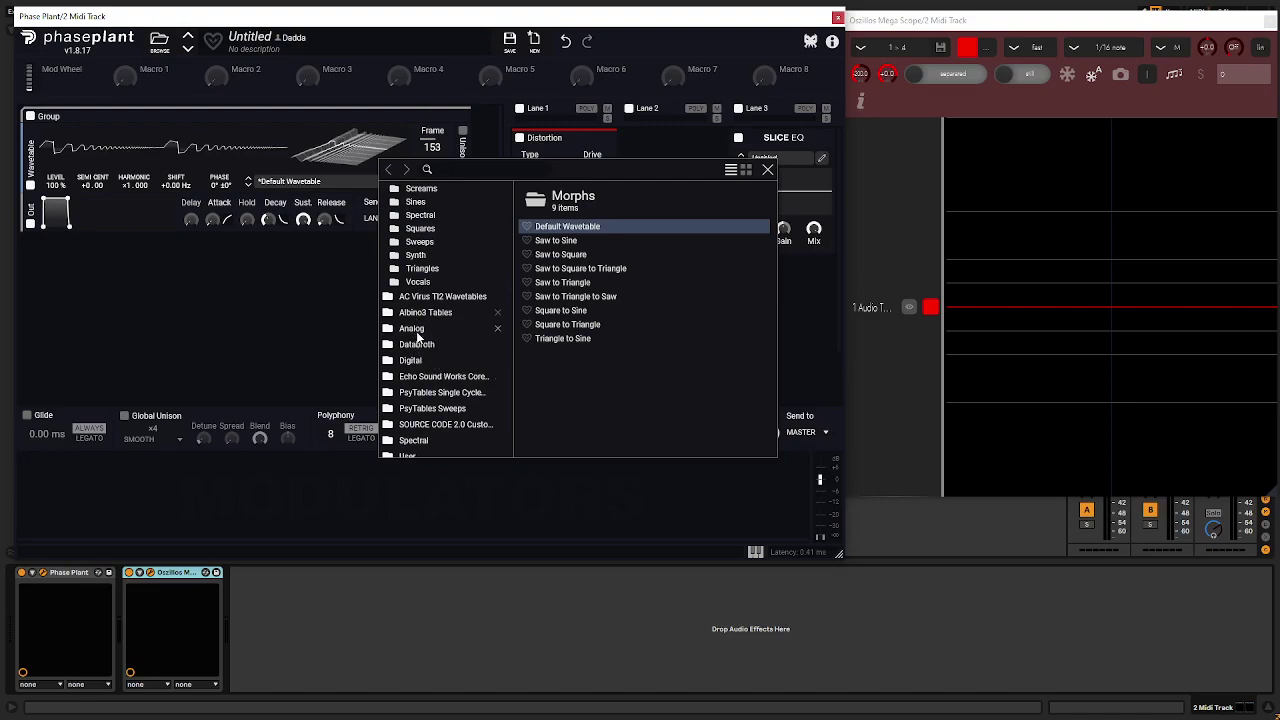
pyautogui.click(415, 330)
pyautogui.scroll(-3, 622, 385)
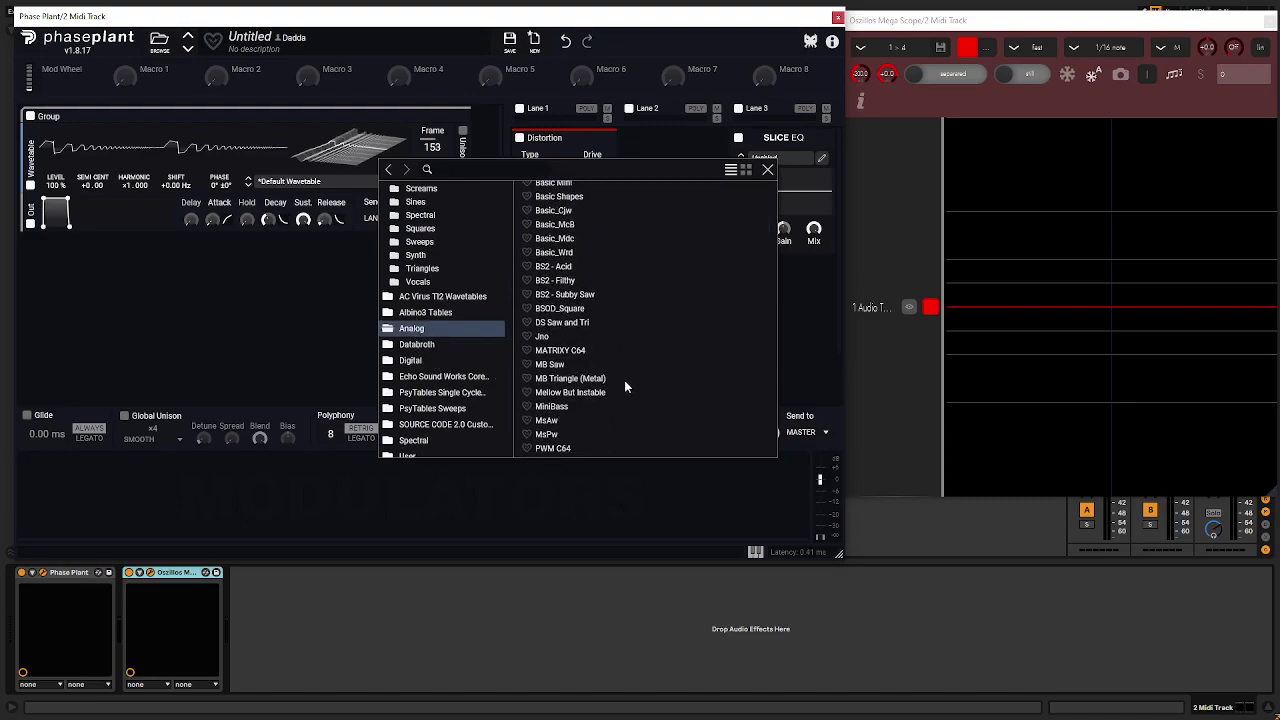
pyautogui.click(577, 351)
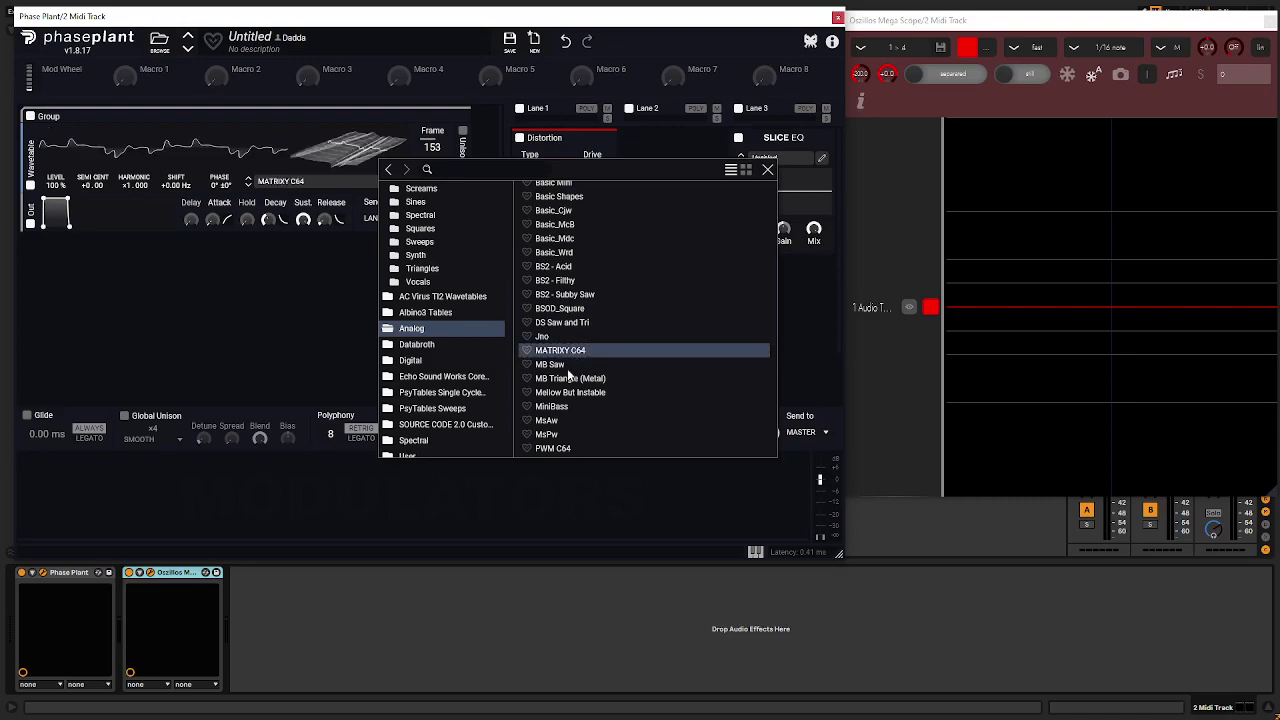
pyautogui.click(767, 172)
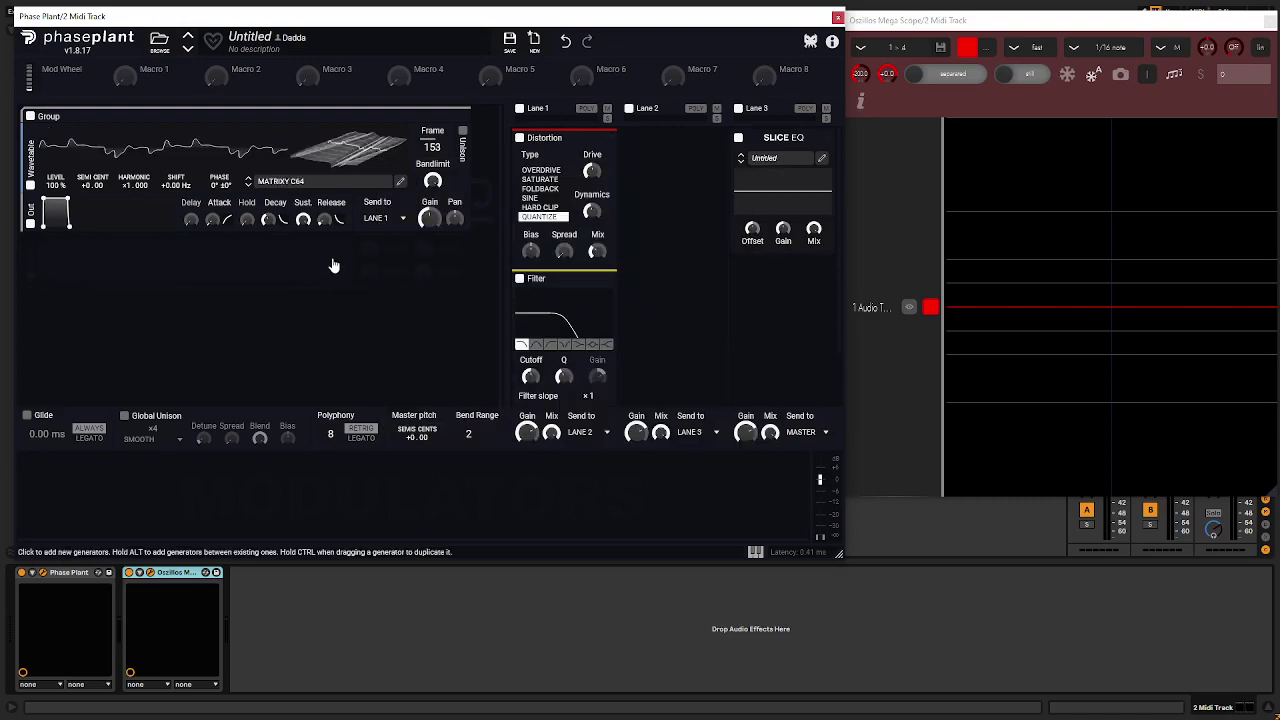
# - With the Distortion and Filter bypassed, apply the Power Sync effect to the MATRIXY C64 wavetable and audition frame 1
pyautogui.click(519, 138)
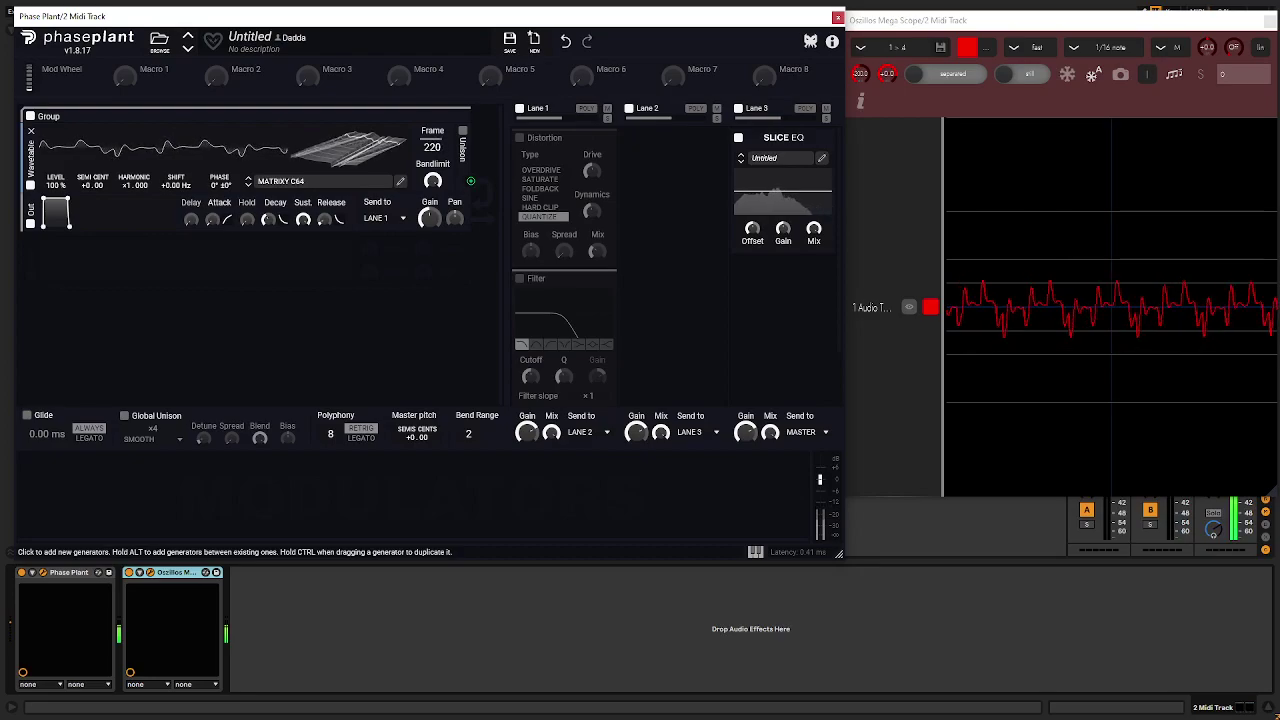
pyautogui.click(400, 182)
pyautogui.click(277, 113)
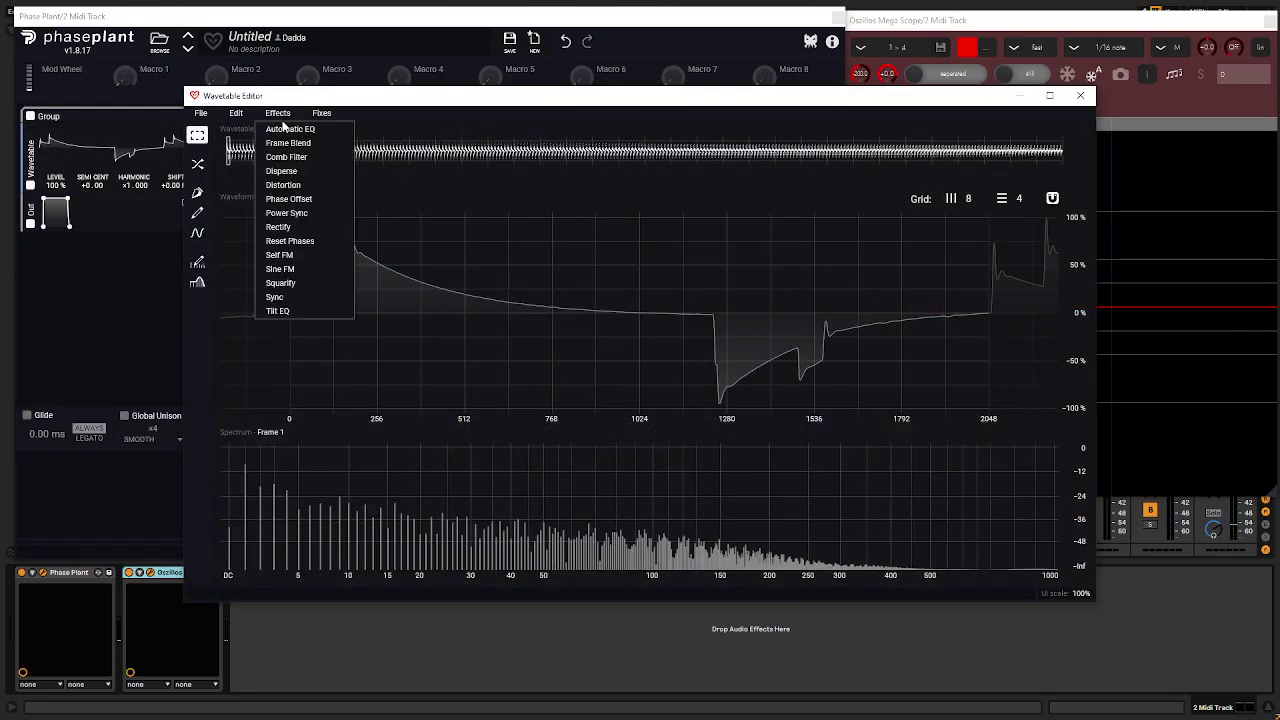
pyautogui.click(288, 213)
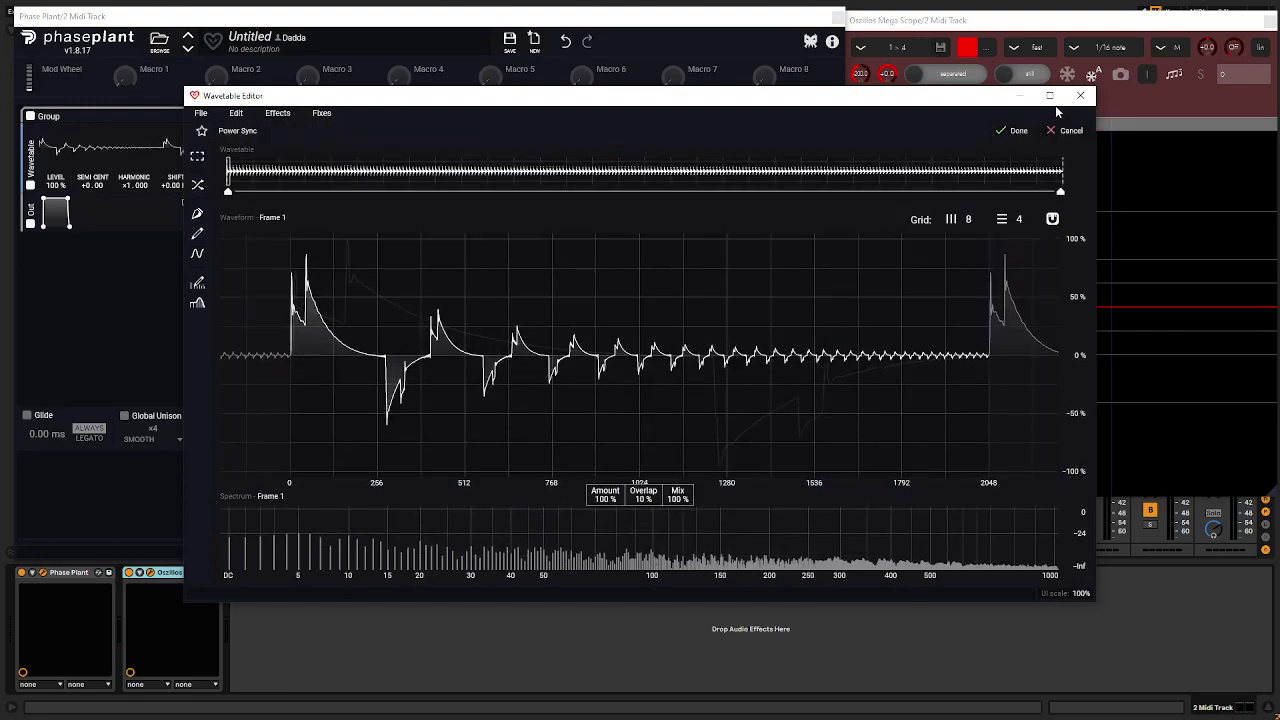
pyautogui.click(1010, 130)
pyautogui.click(1070, 100)
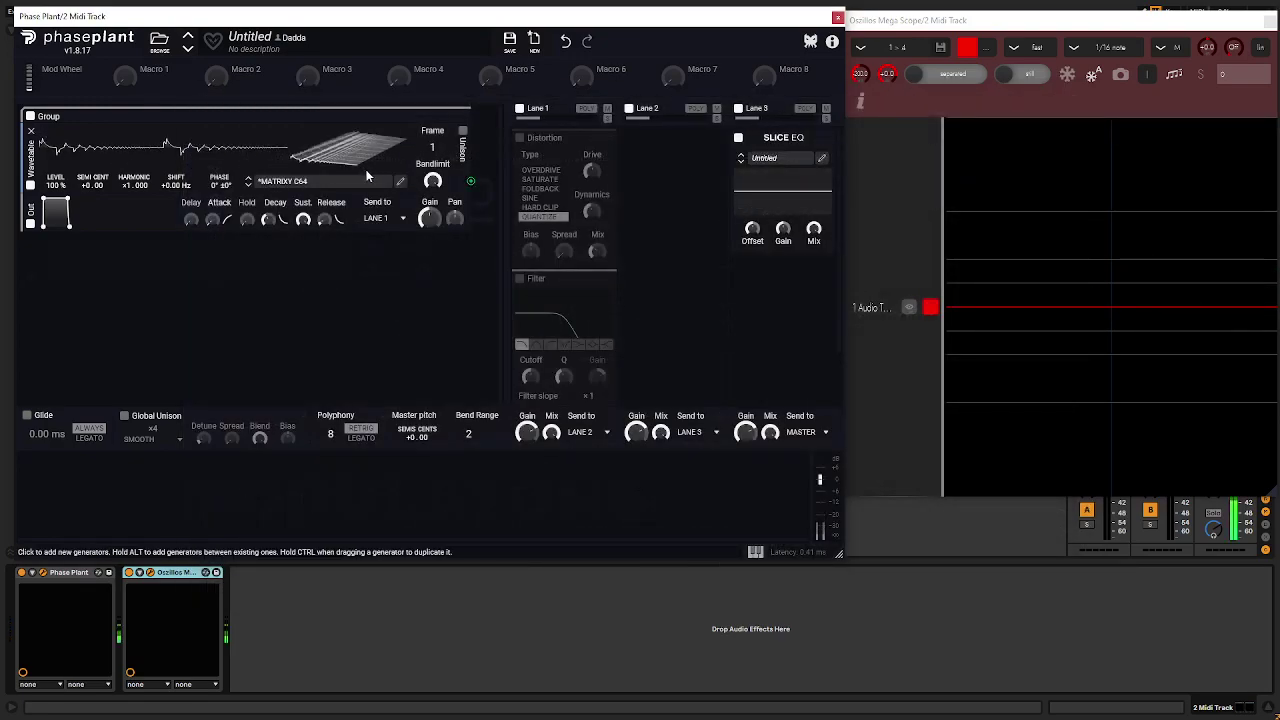
pyautogui.moveTo(432, 147)
pyautogui.mouseDown()
pyautogui.moveTo(432, 50)
pyautogui.moveTo(432, 147)
pyautogui.mouseUp()
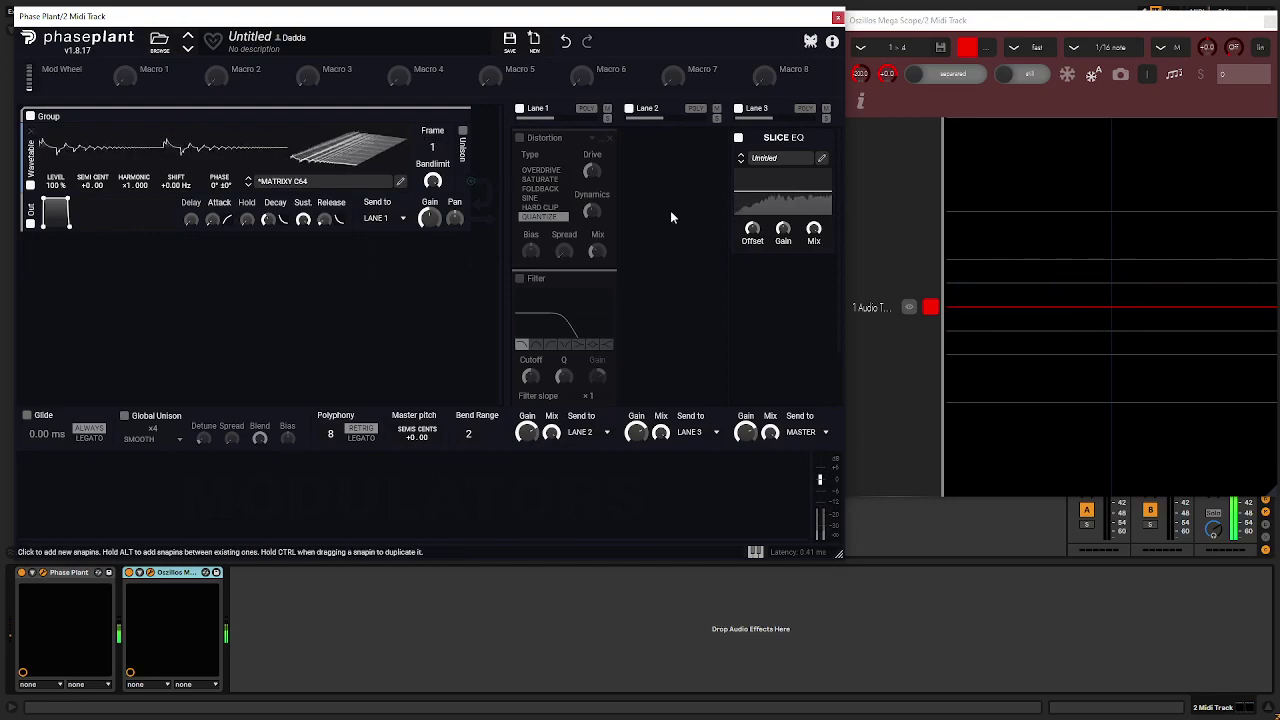
# - Enable the Filter as a band pass, sweep its cutoff, adjust its Q, and set its slope to ×2
pyautogui.click(519, 278)
pyautogui.click(536, 344)
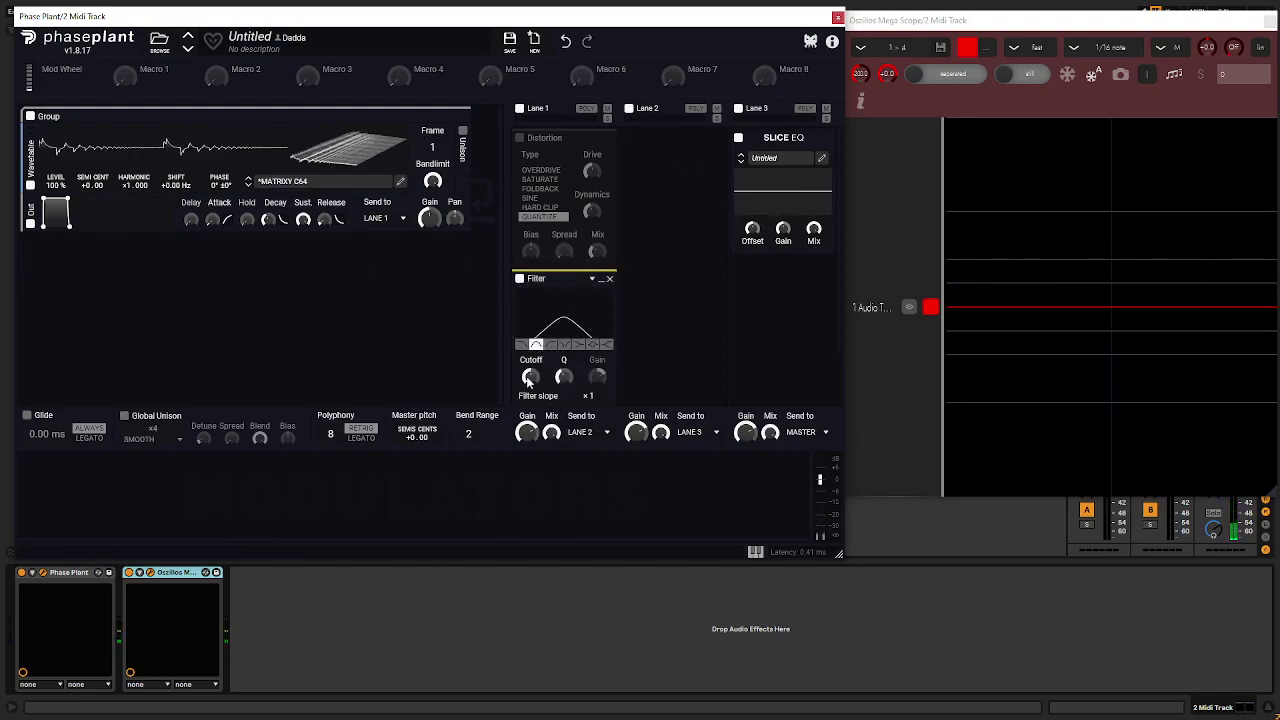
pyautogui.moveTo(528, 380); pyautogui.dragTo(532, 380)
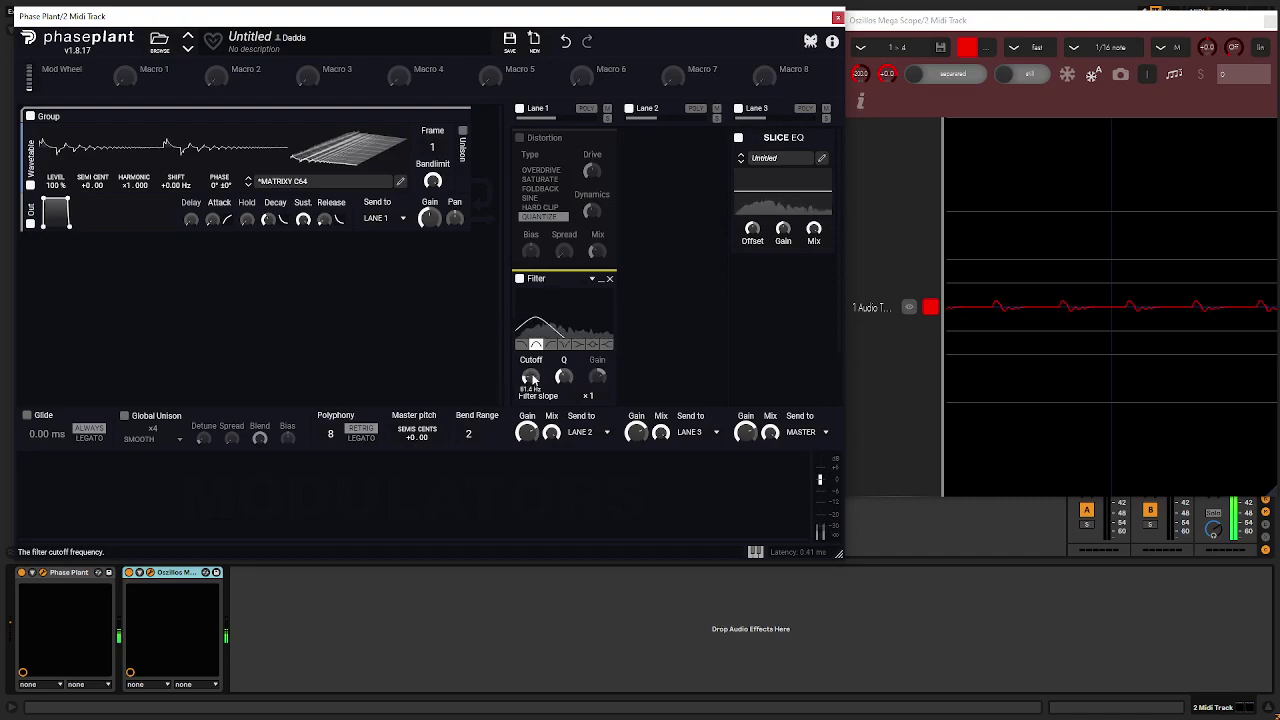
pyautogui.moveTo(563, 378); pyautogui.dragTo(526, 336)
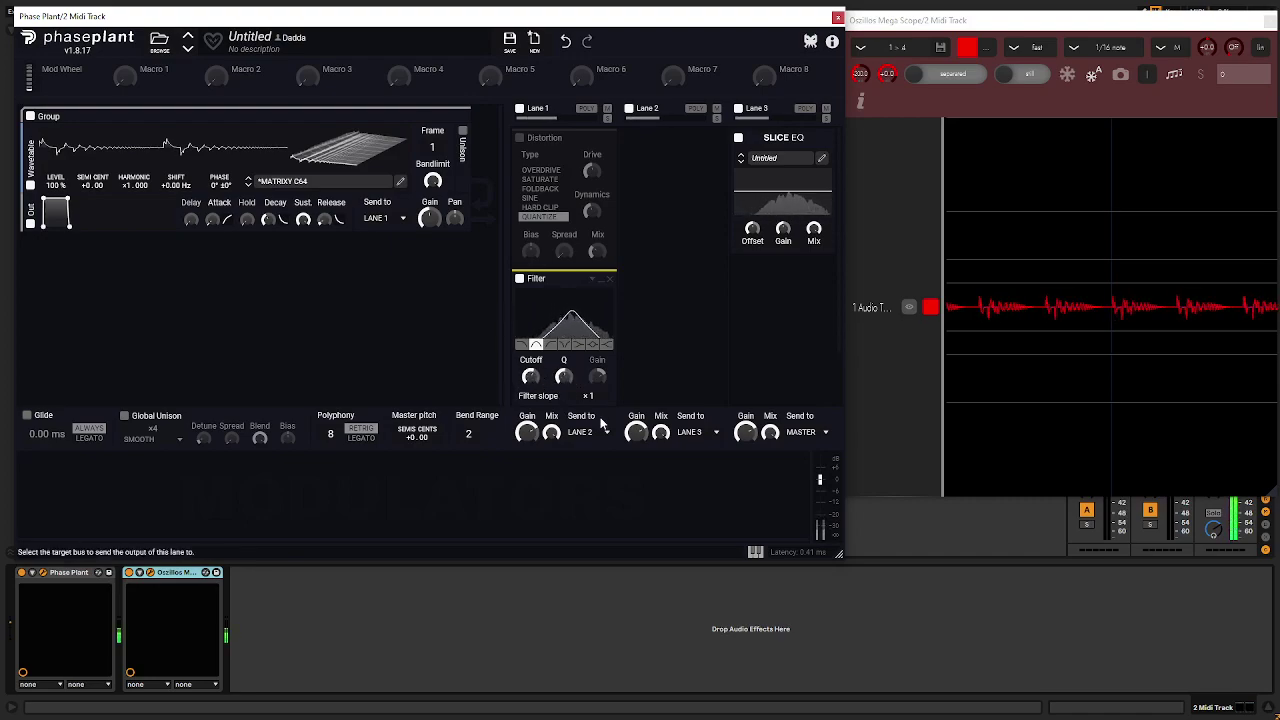
pyautogui.moveTo(589, 396); pyautogui.dragTo(531, 424)
# - Set the Filter to high pass, enable the Distortion, and raise the cutoff to the highest frequencies while auditioning
pyautogui.click(550, 344)
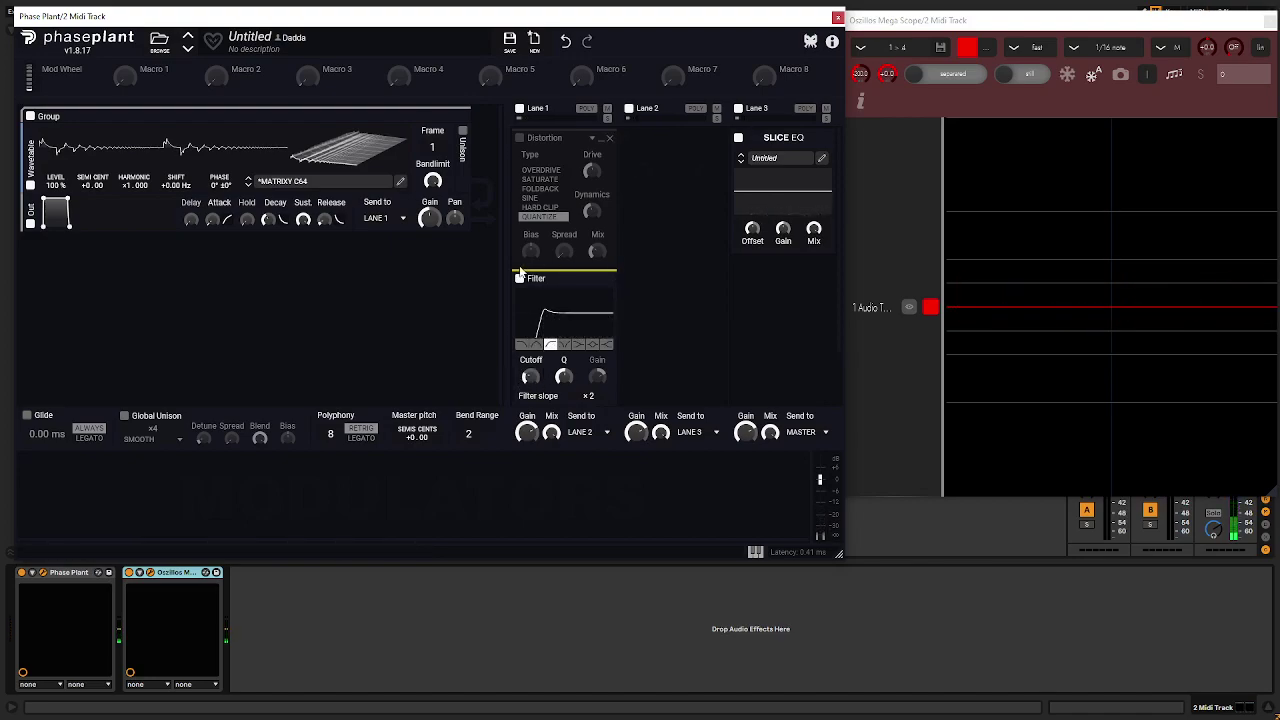
pyautogui.click(521, 140)
pyautogui.moveTo(594, 252)
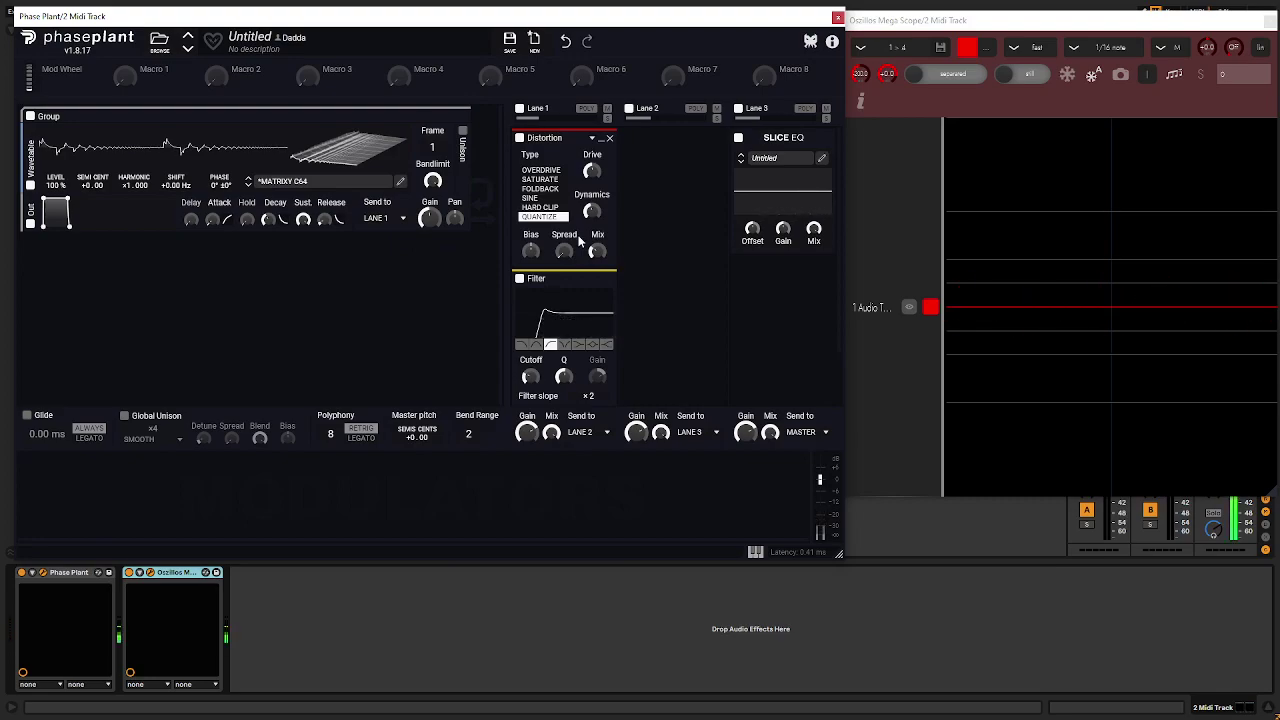
pyautogui.moveTo(525, 382); pyautogui.dragTo(525, 290)
pyautogui.scroll(-2, 577, 247)
pyautogui.scroll(2, 577, 254)
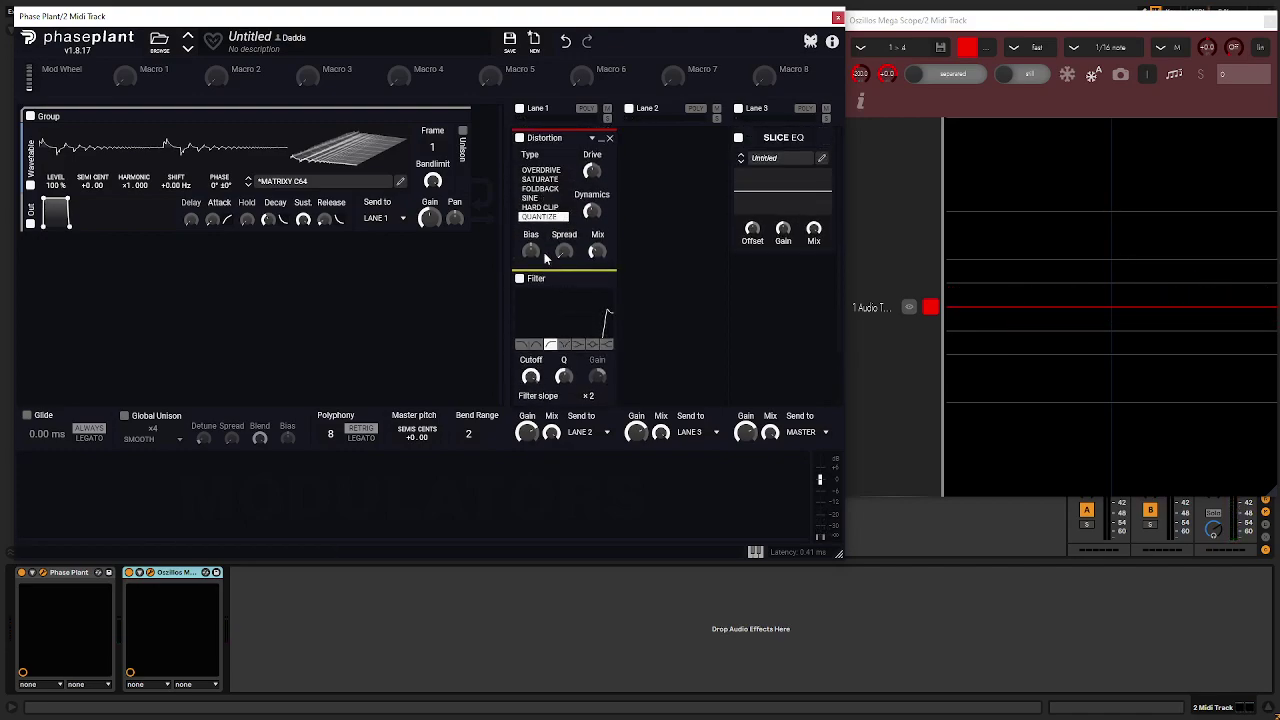
# - Change the Filter to band pass and lower its cutoff while auditioning the distorted high frequencies
pyautogui.scroll(-2, 595, 352)
pyautogui.click(536, 279)
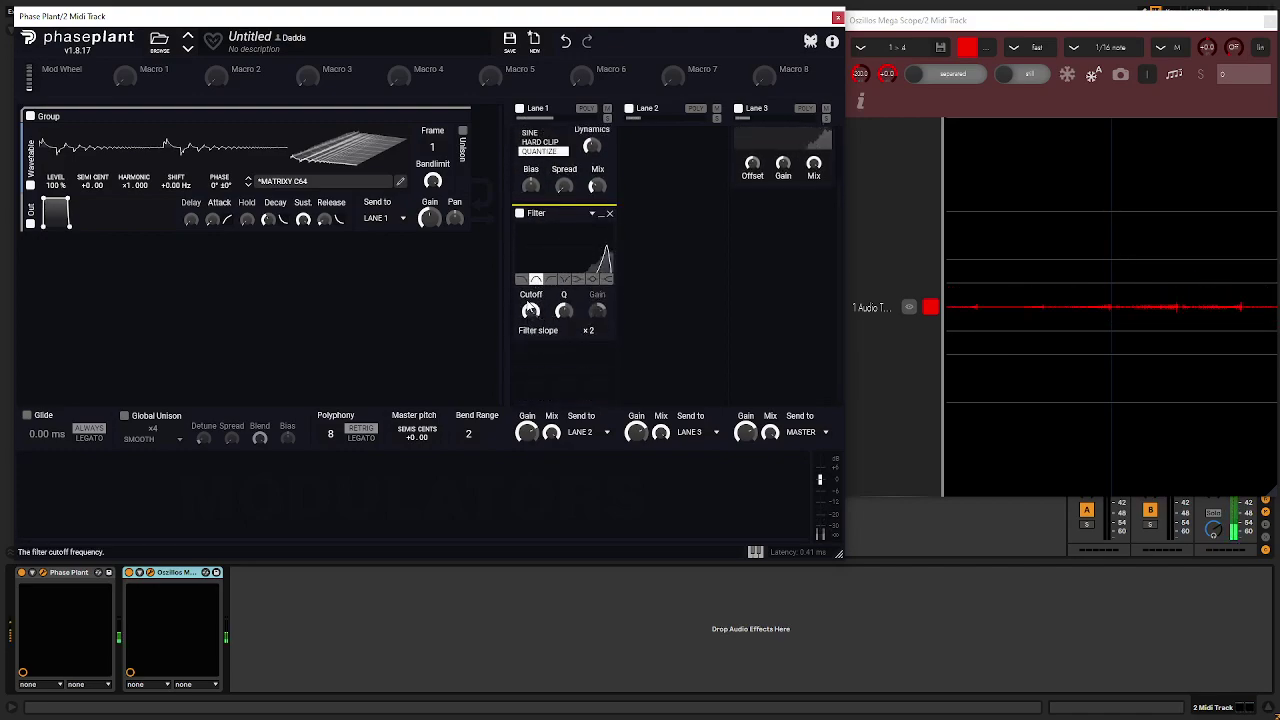
pyautogui.moveTo(530, 311); pyautogui.dragTo(530, 382)
pyautogui.scroll(2, 600, 318)
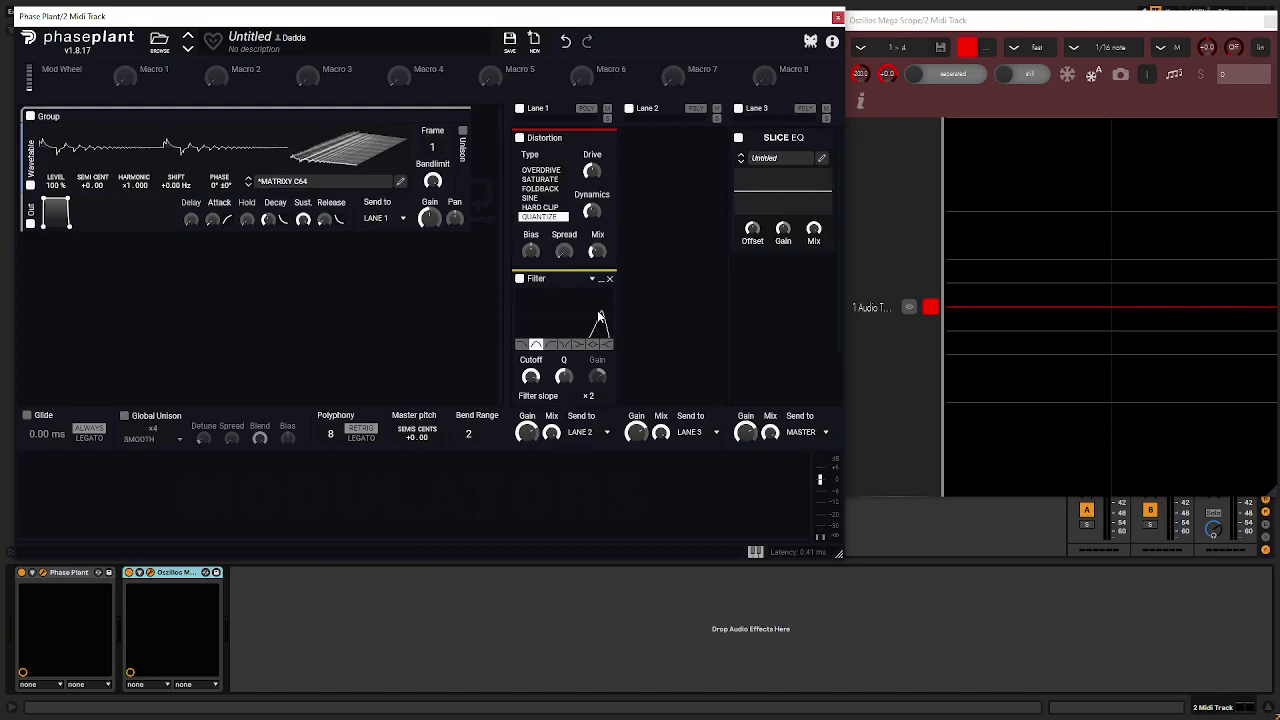
# - Remove the Filter, bypass the Distortion, and sweep the wavetable frames to audition the clean sound
pyautogui.click(609, 278)
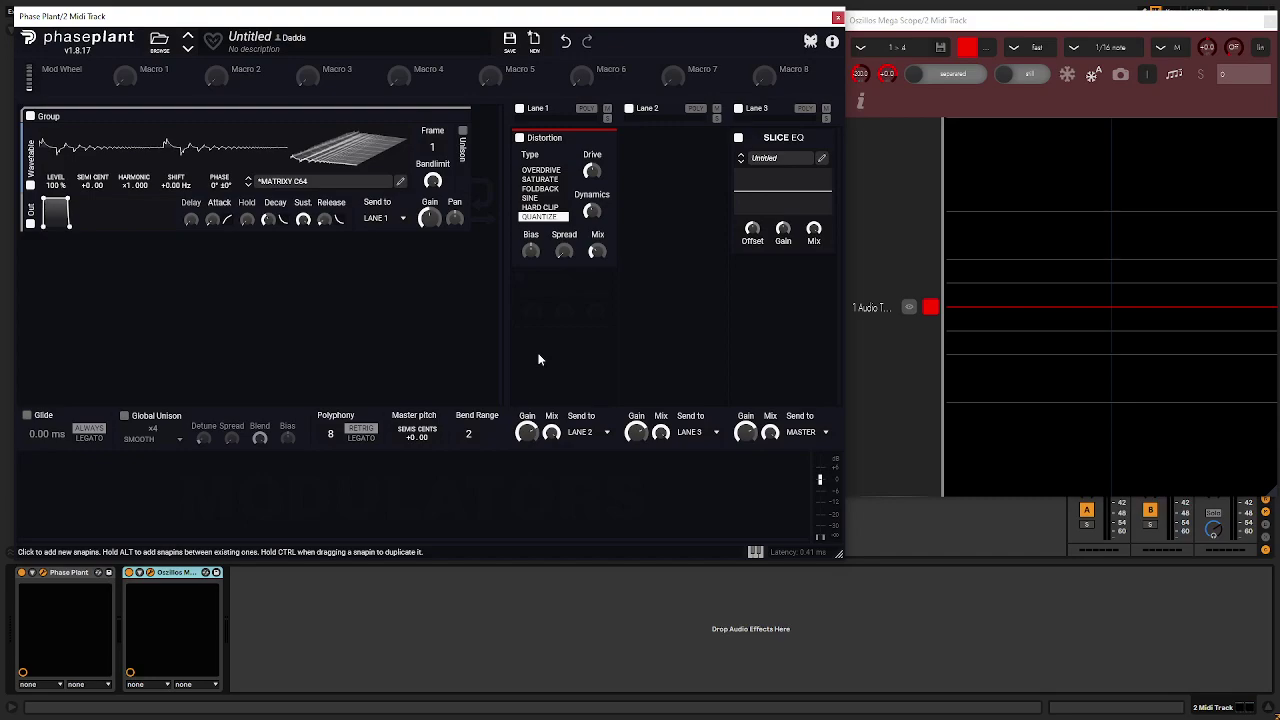
pyautogui.click(519, 137)
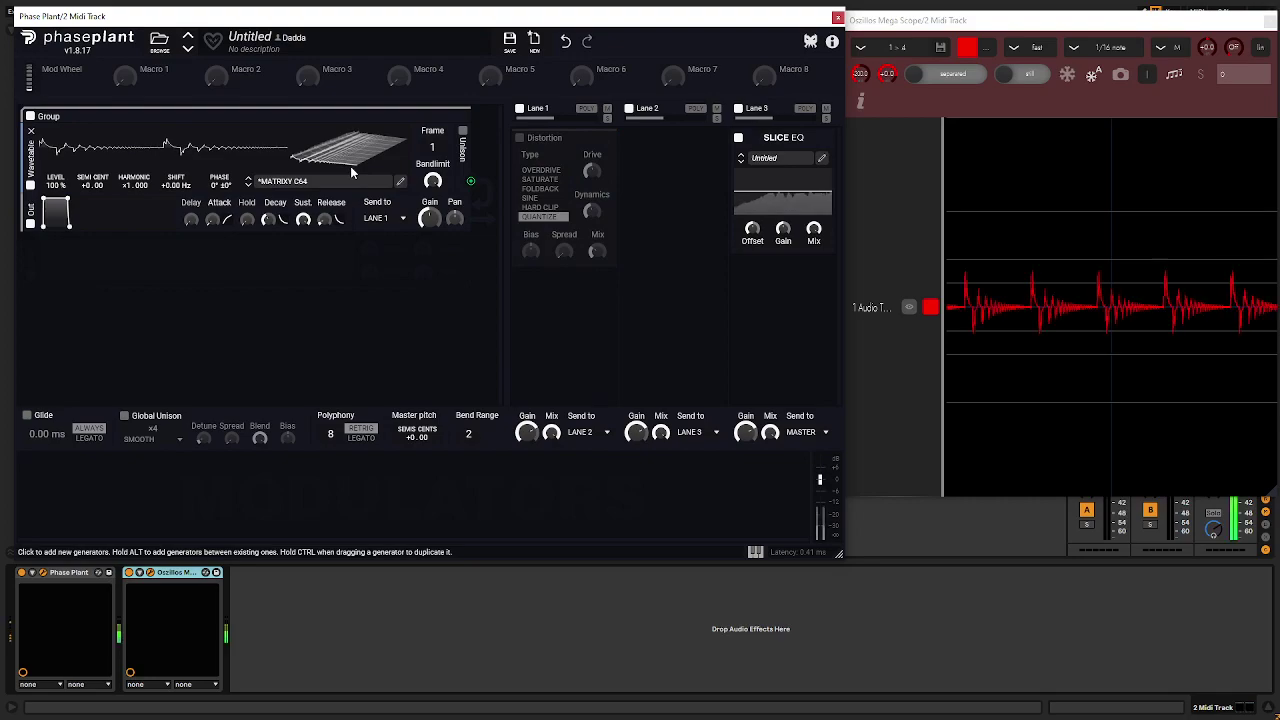
pyautogui.moveTo(345, 158); pyautogui.dragTo(345, 120)
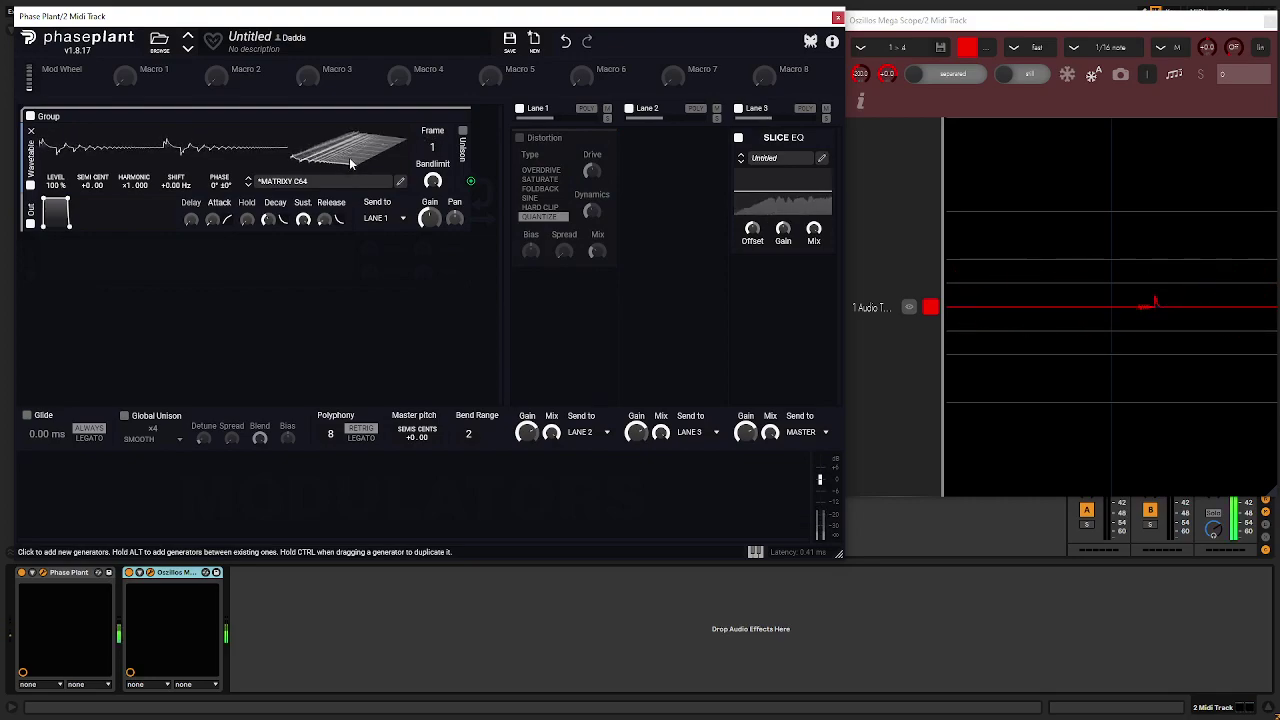
# - Look at the save options for the edited wavetable in the Wavetable Editor, and close it without saving
pyautogui.click(399, 181)
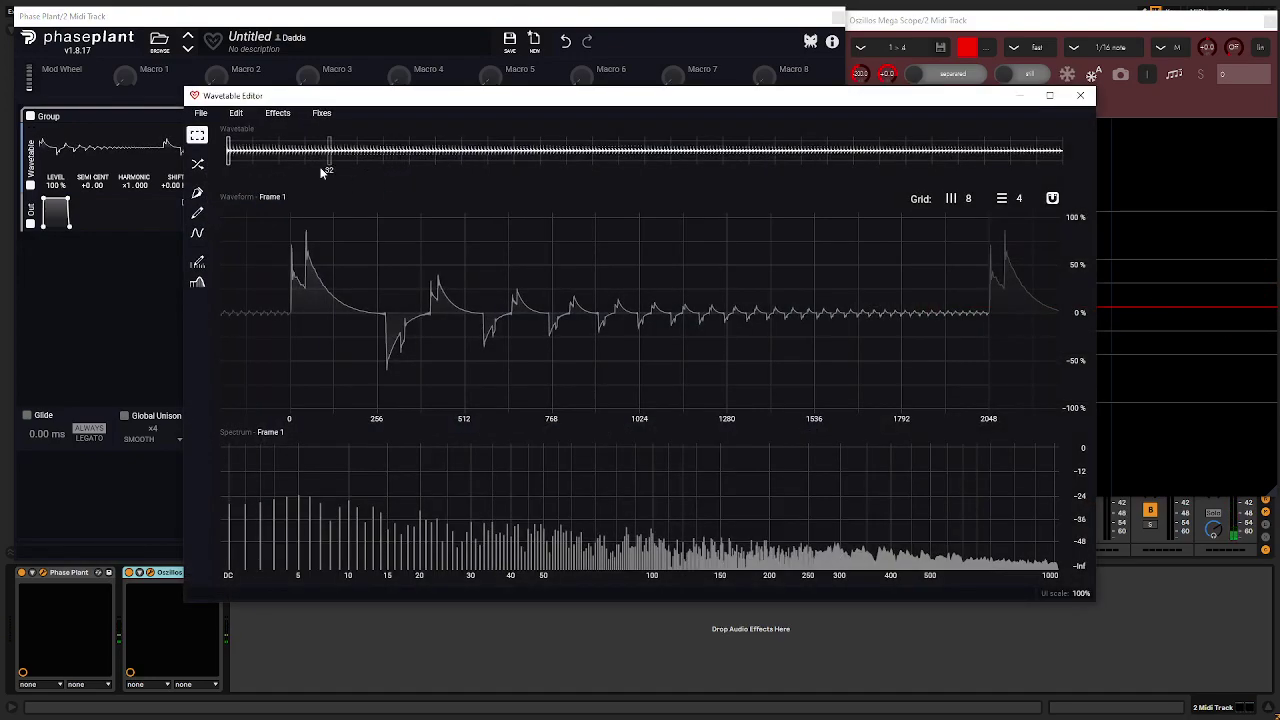
pyautogui.click(202, 114)
pyautogui.click(218, 150)
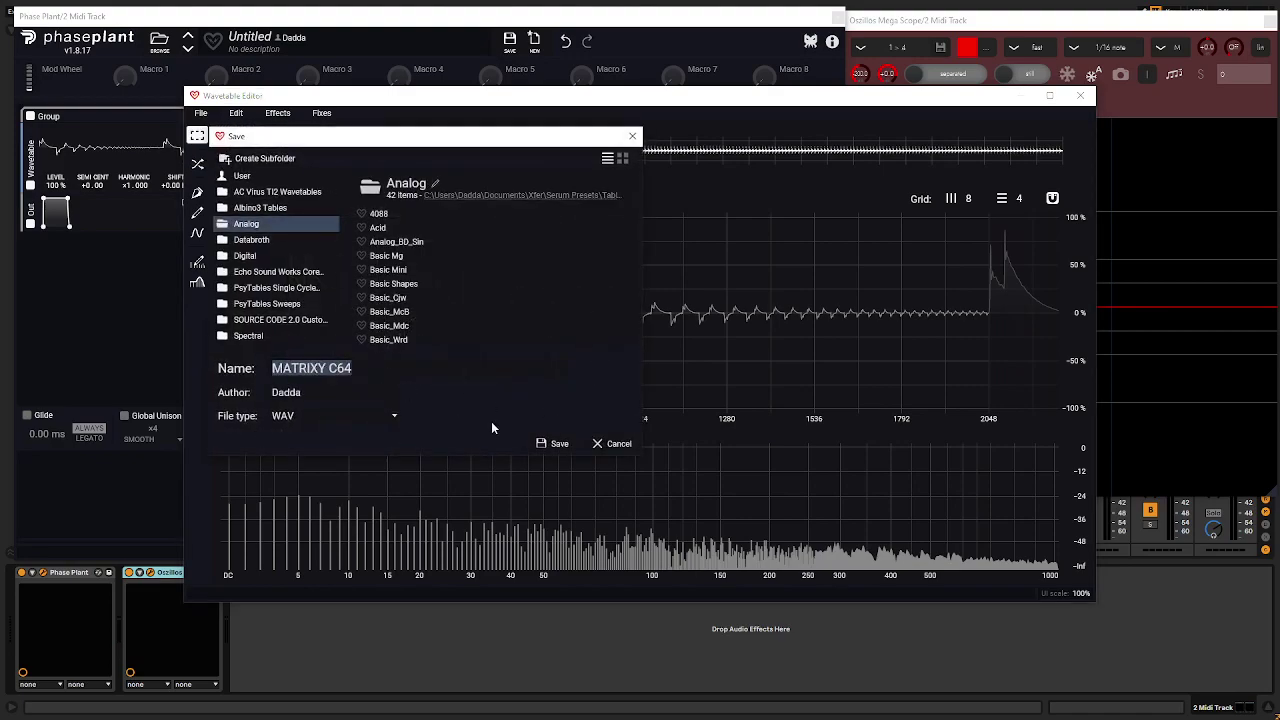
pyautogui.click(631, 136)
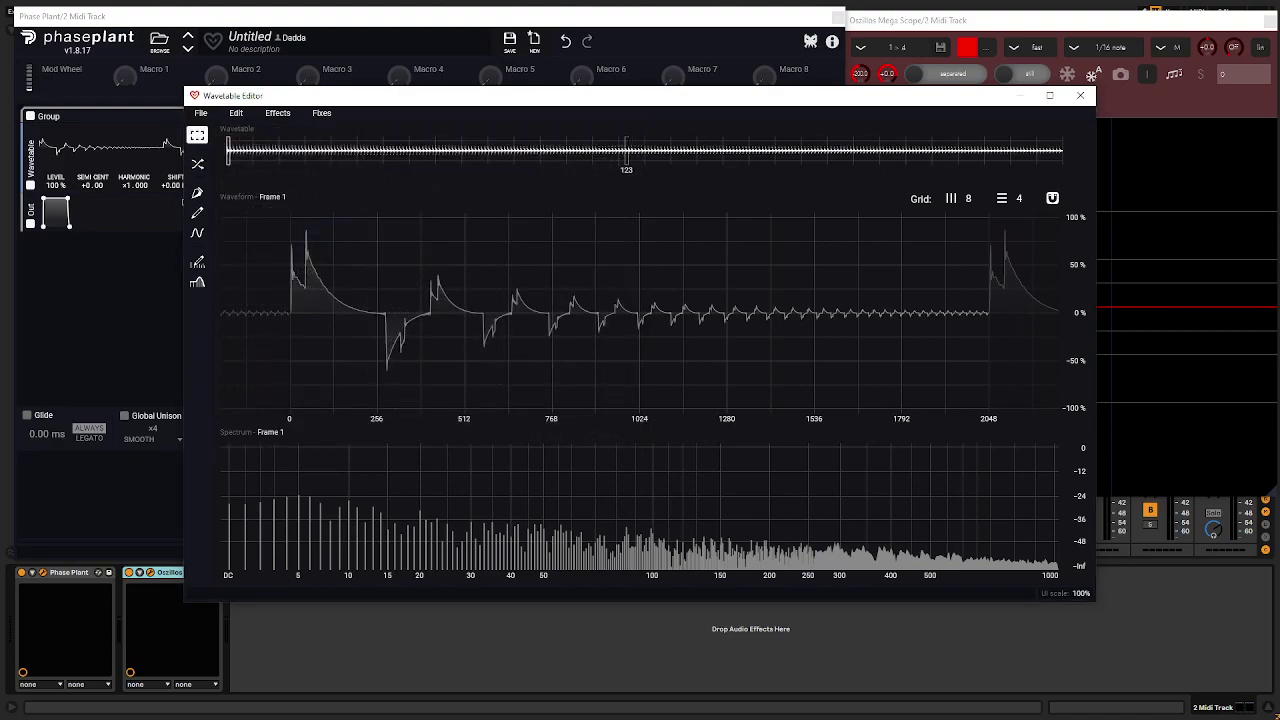
pyautogui.click(1080, 95)
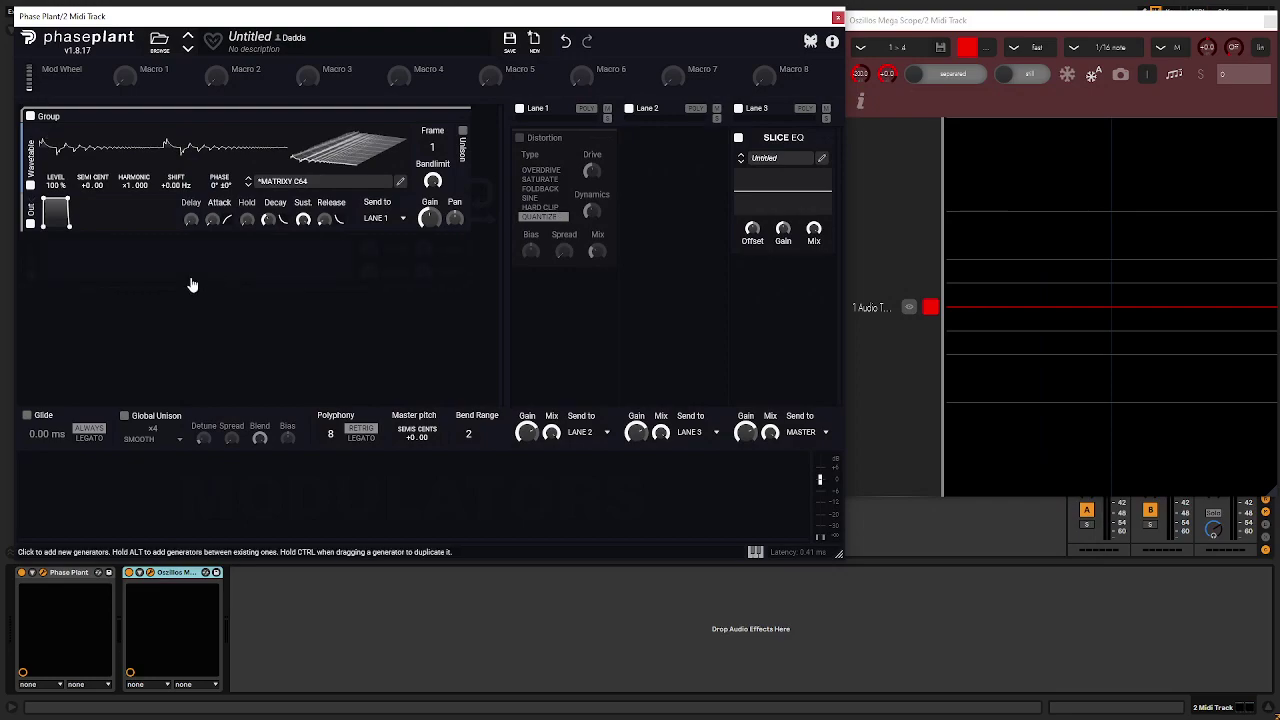
# - Enable the Quantize Distortion in Lane 1 and audition it
pyautogui.click(519, 137)
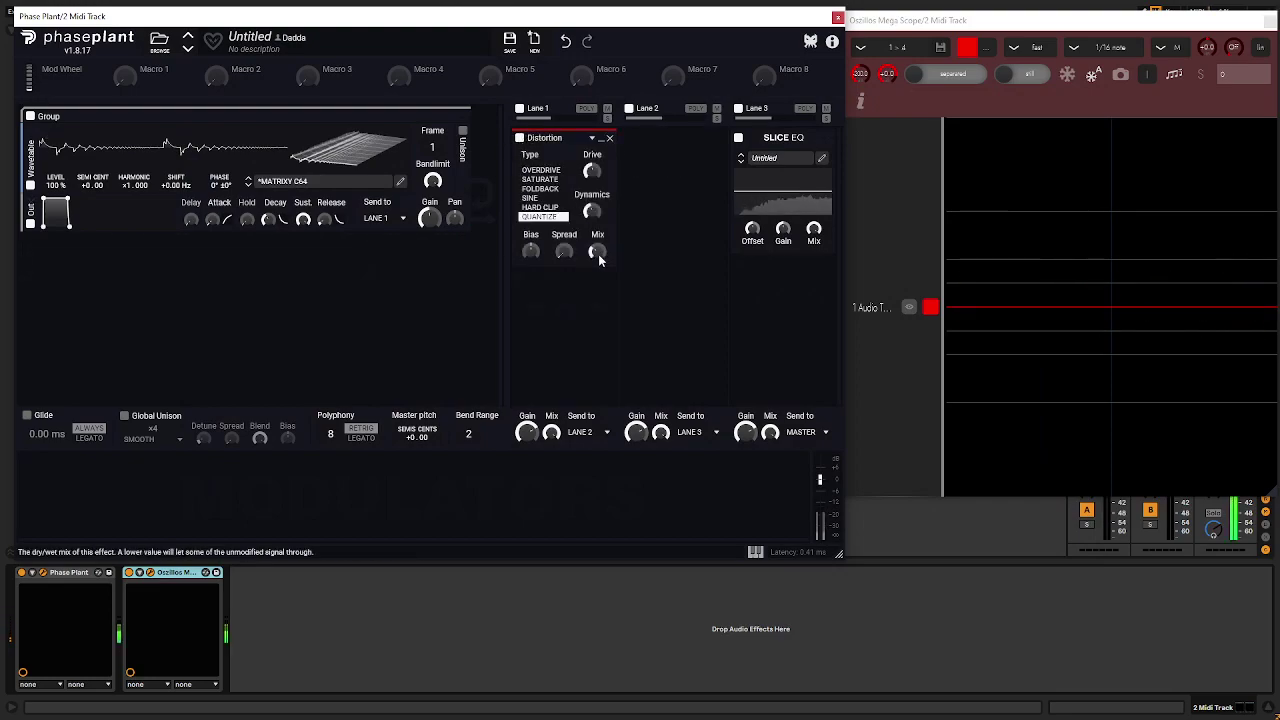